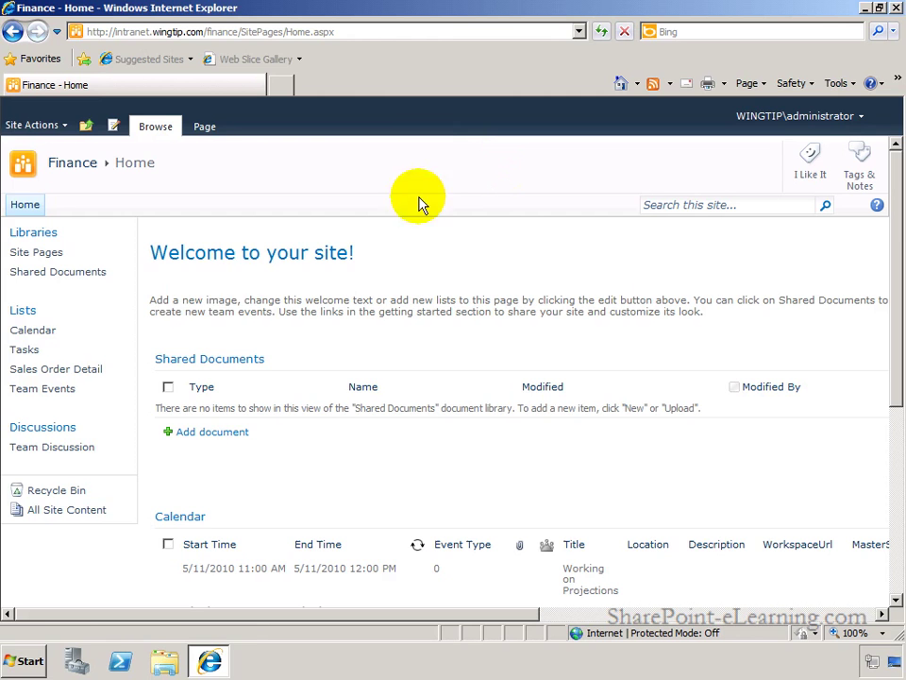
Examine the Tasks list's default new-item form, close it without saving, and show the list's customization options
{"action": "left_click", "coordinate": [25, 351]}
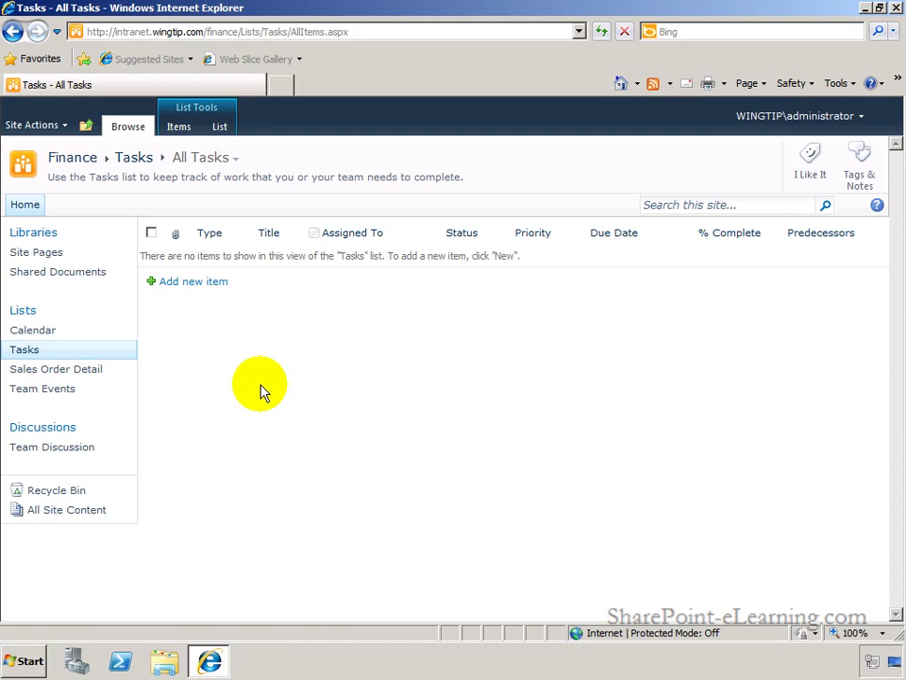
{"action": "left_click", "coordinate": [214, 288]}
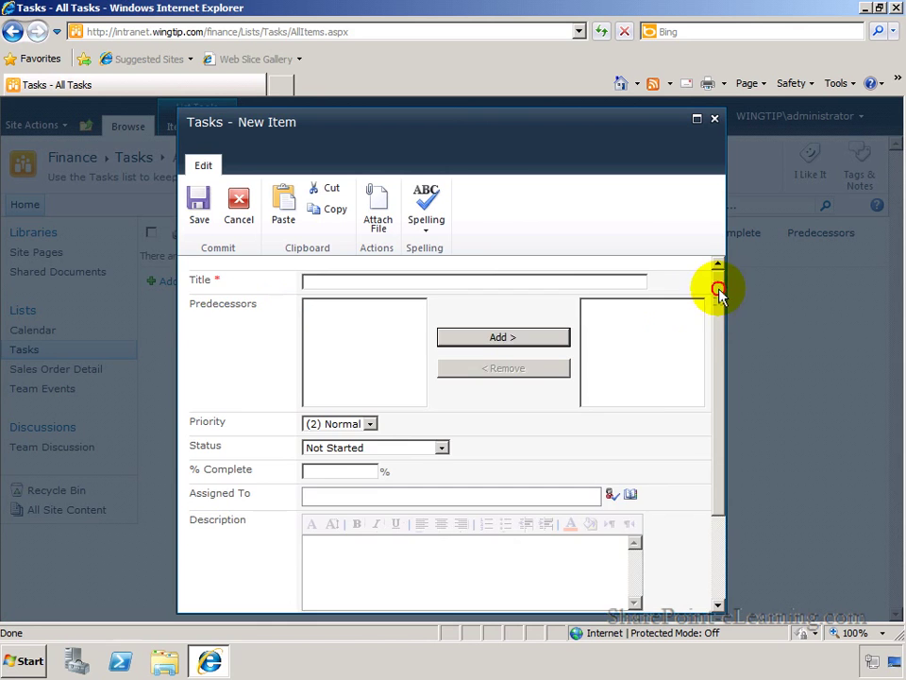
{"action": "mouse_move", "coordinate": [718, 289]}
{"action": "left_mouse_down"}
{"action": "mouse_move", "coordinate": [715, 404]}
{"action": "mouse_move", "coordinate": [722, 287]}
{"action": "left_mouse_up"}
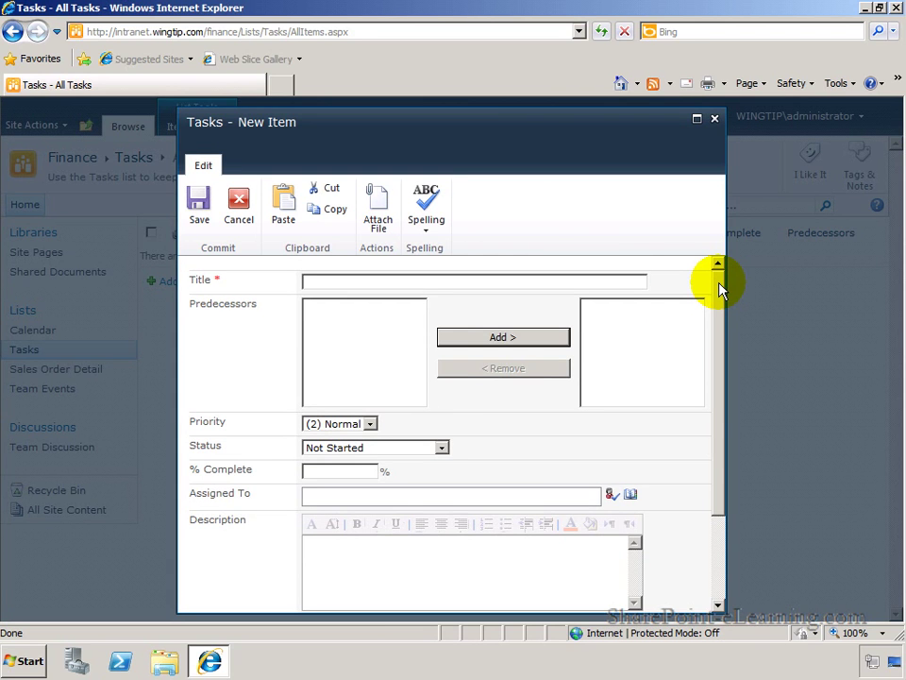
{"action": "left_click", "coordinate": [236, 203]}
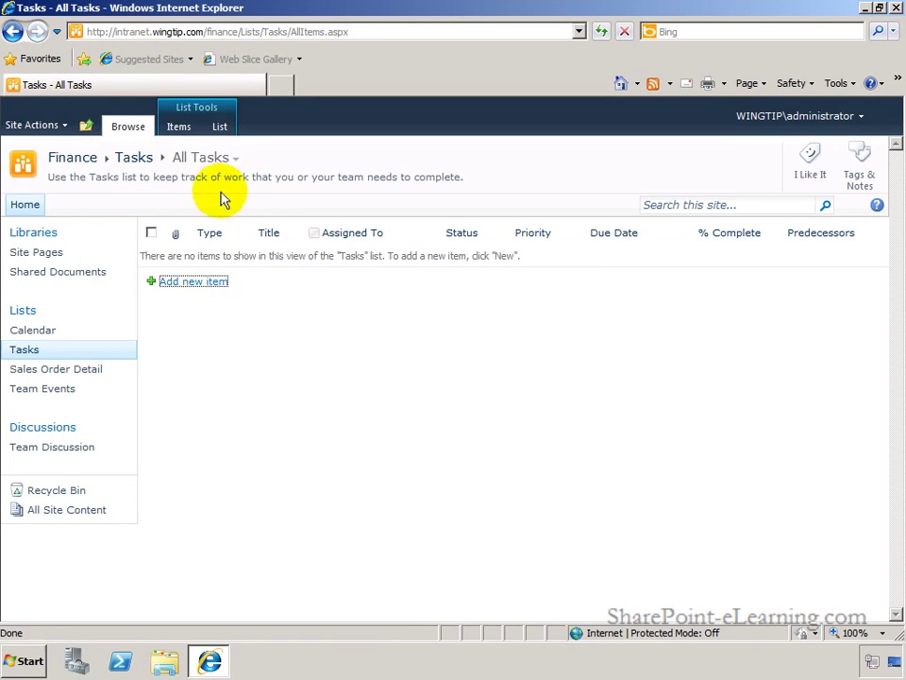
{"action": "left_click", "coordinate": [219, 126]}
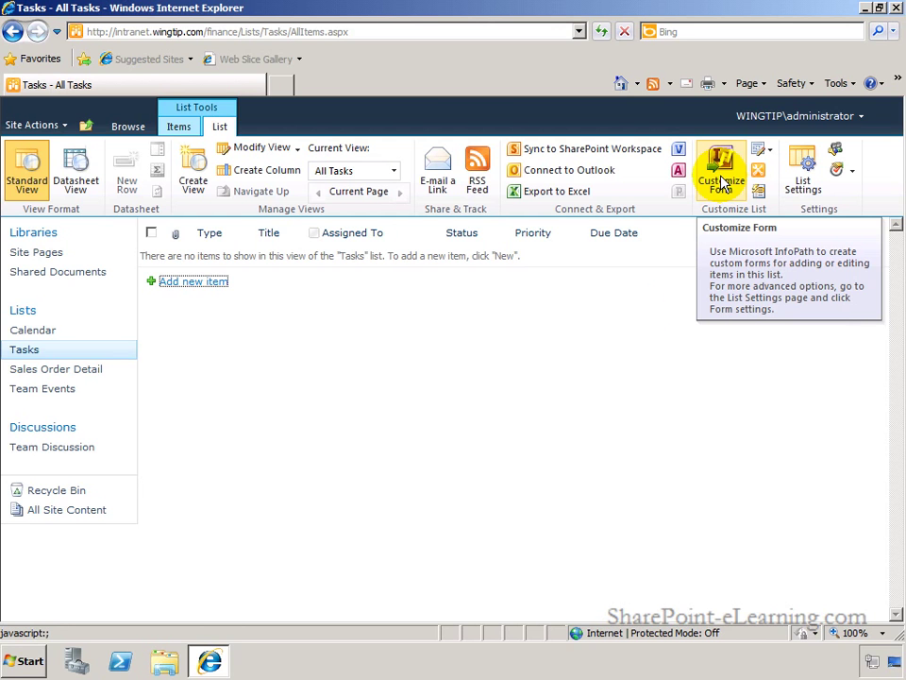
Switch to Microsoft InfoPath Designer 2010
{"action": "left_click", "coordinate": [21, 661]}
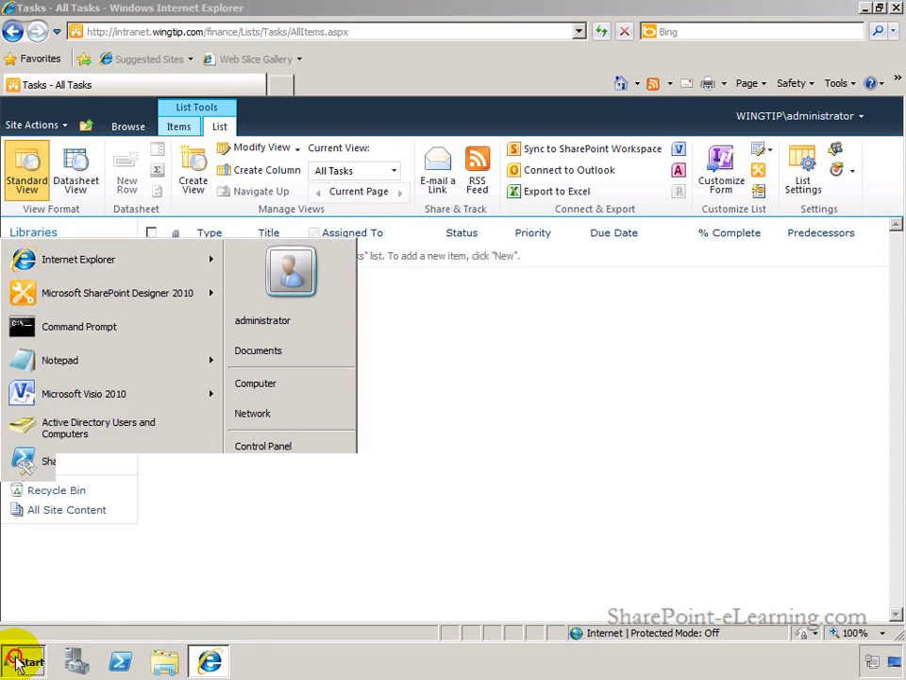
{"action": "left_click", "coordinate": [89, 597]}
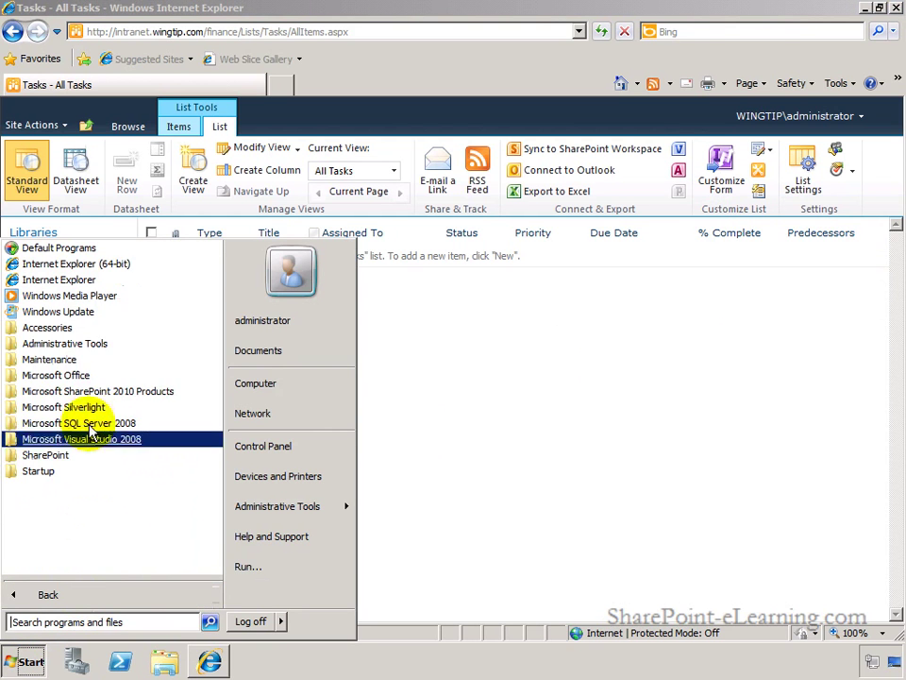
{"action": "left_click", "coordinate": [59, 377]}
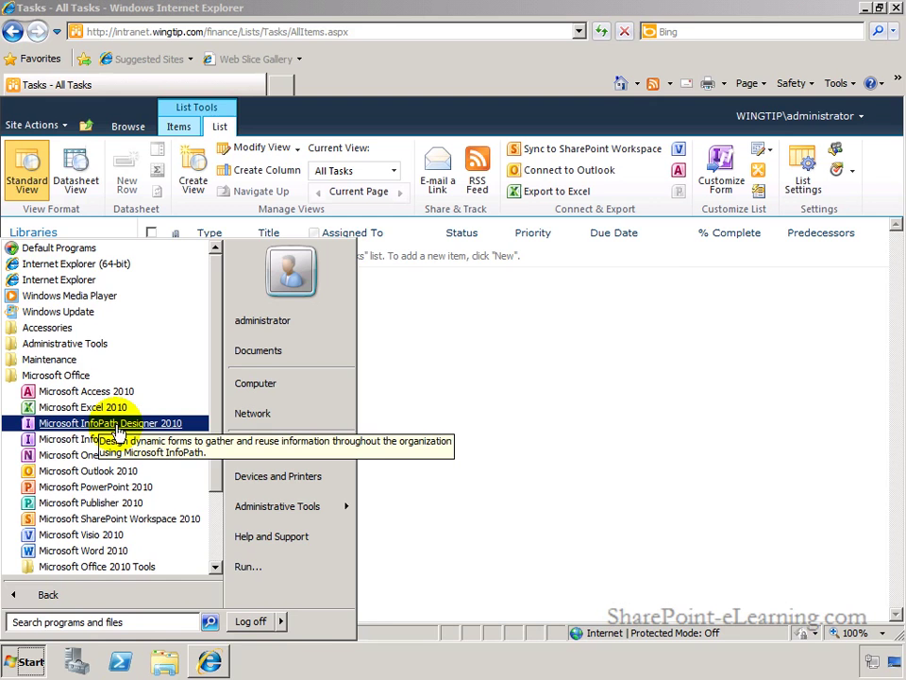
{"action": "left_click", "coordinate": [137, 424]}
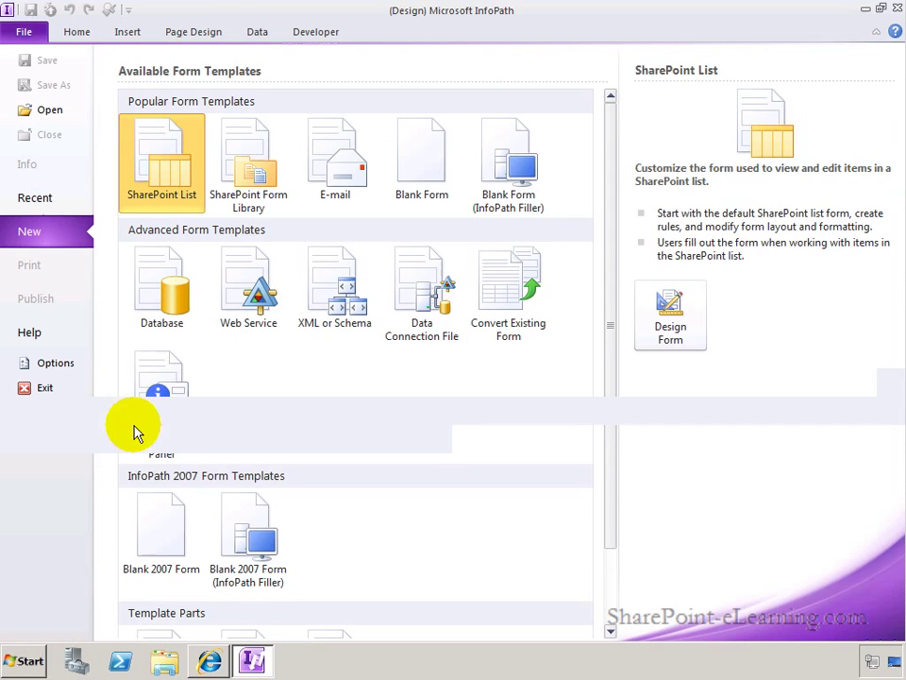
{"action": "left_click", "coordinate": [684, 324]}
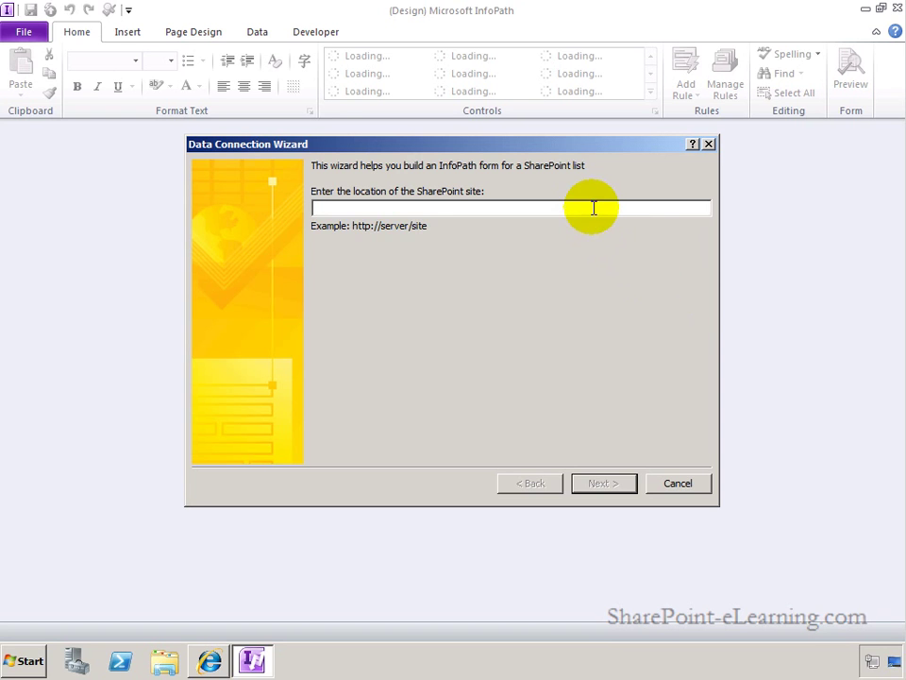
{"action": "type", "text": "http://intranet.wingtip.com/finance/"}
{"action": "left_click", "coordinate": [518, 334]}
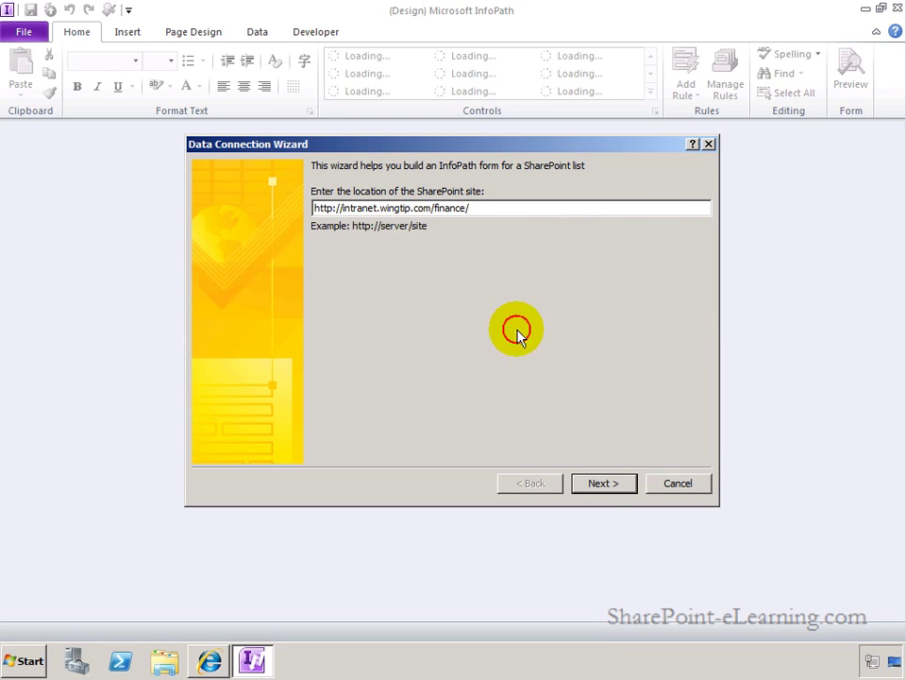
{"action": "left_click", "coordinate": [594, 487]}
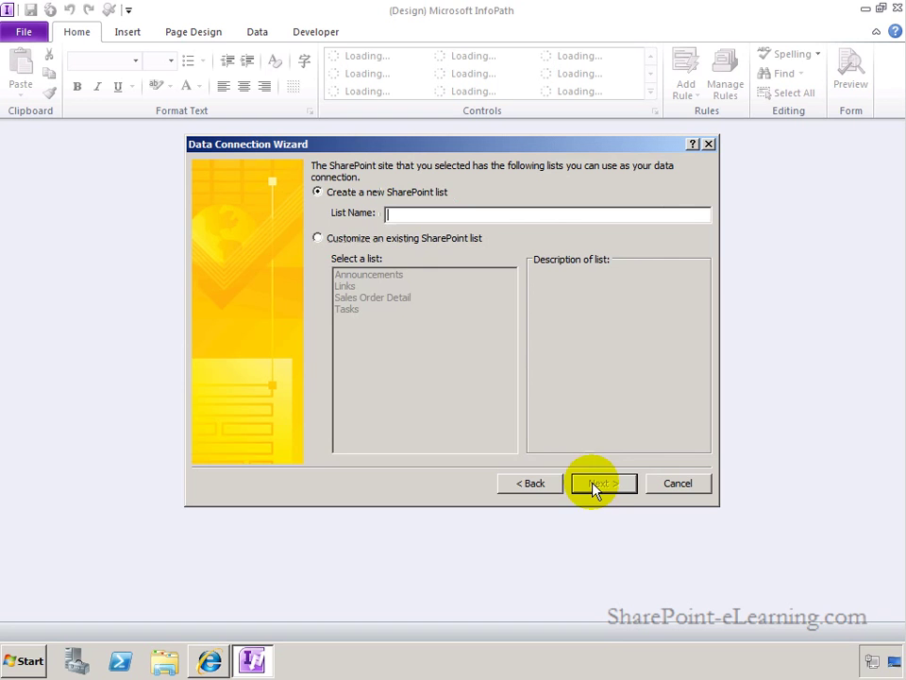
Choose to customize the existing Tasks list and finish the data connection without multiple-item management
{"action": "left_click", "coordinate": [376, 242]}
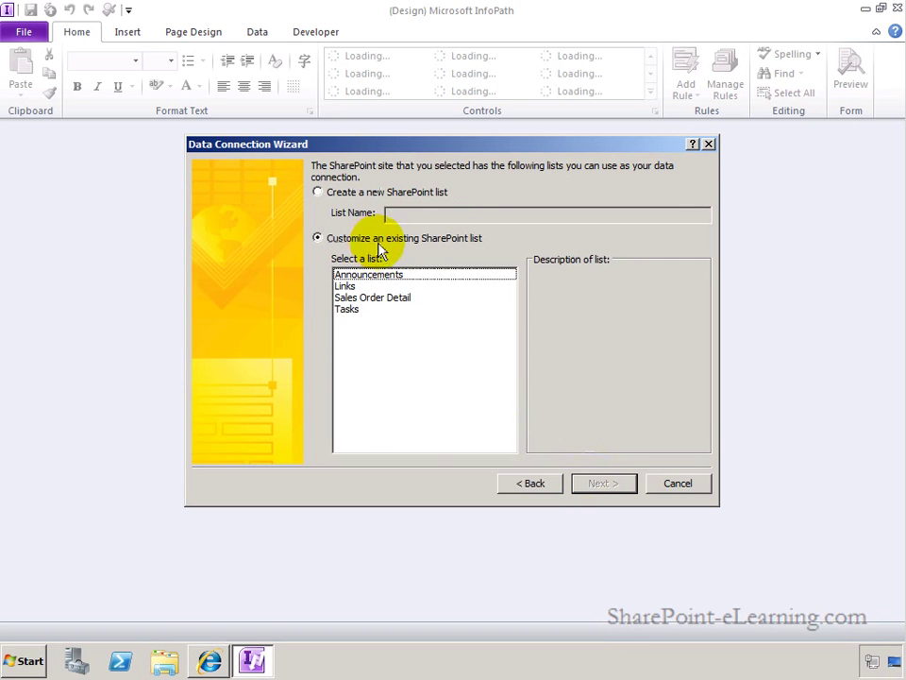
{"action": "left_click", "coordinate": [367, 313]}
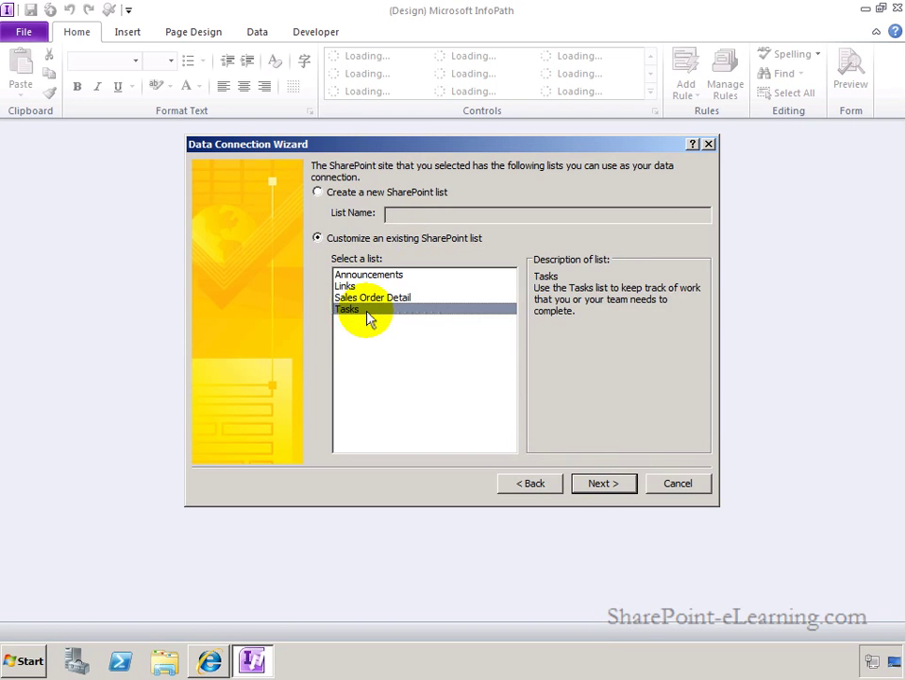
{"action": "left_click", "coordinate": [591, 484]}
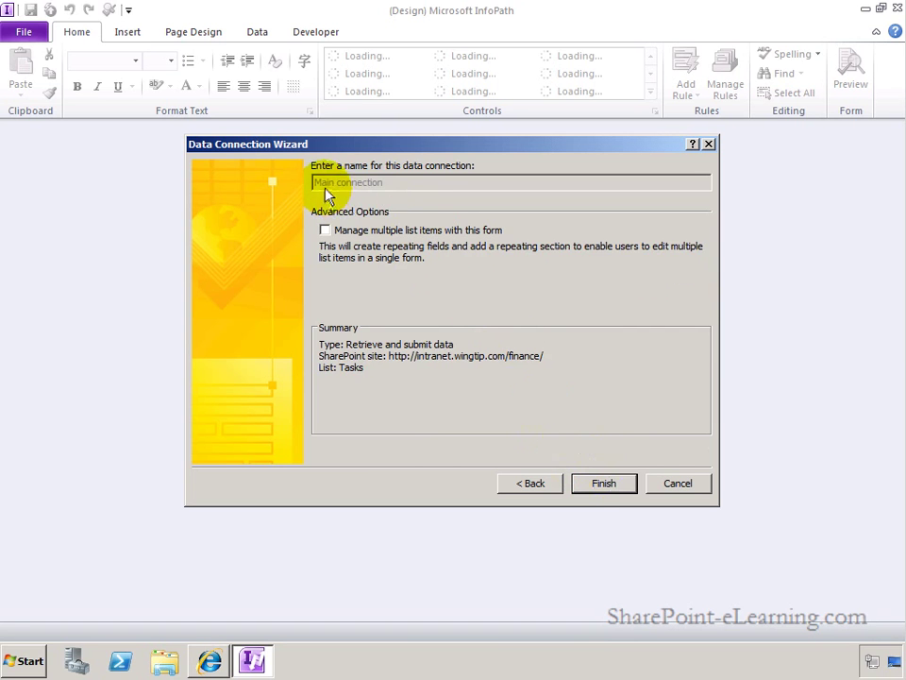
{"action": "left_click", "coordinate": [609, 486]}
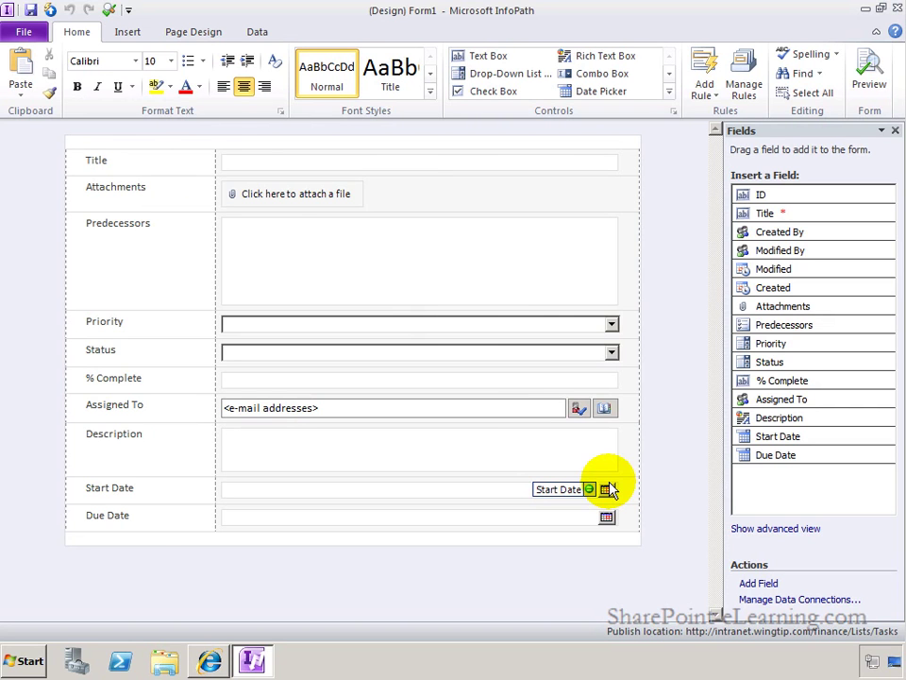
Insert the Adventure Works picture from the Documents library above the form's field table
{"action": "left_click", "coordinate": [128, 136]}
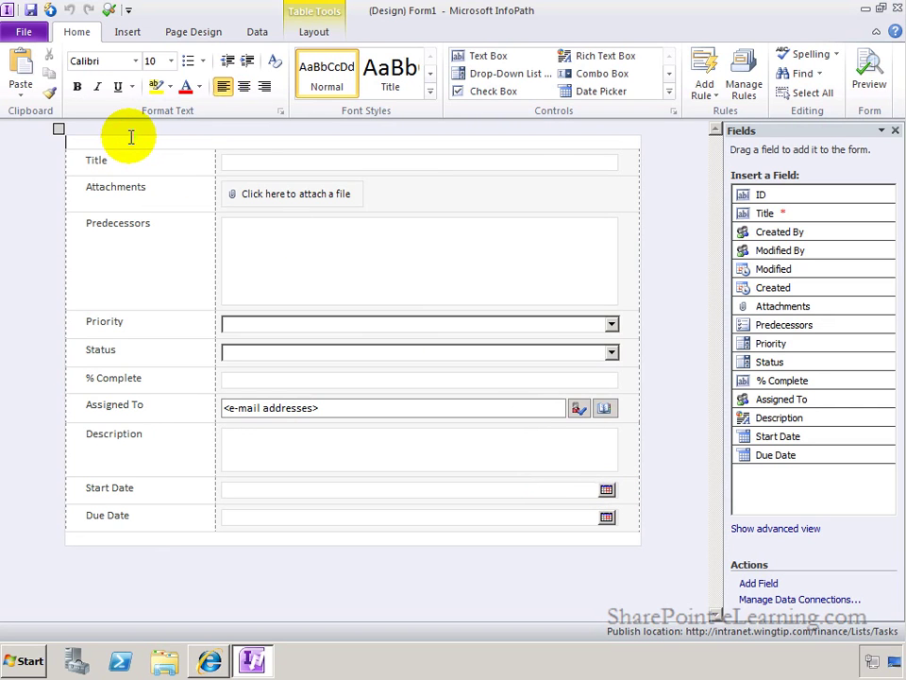
{"action": "left_click", "coordinate": [131, 40]}
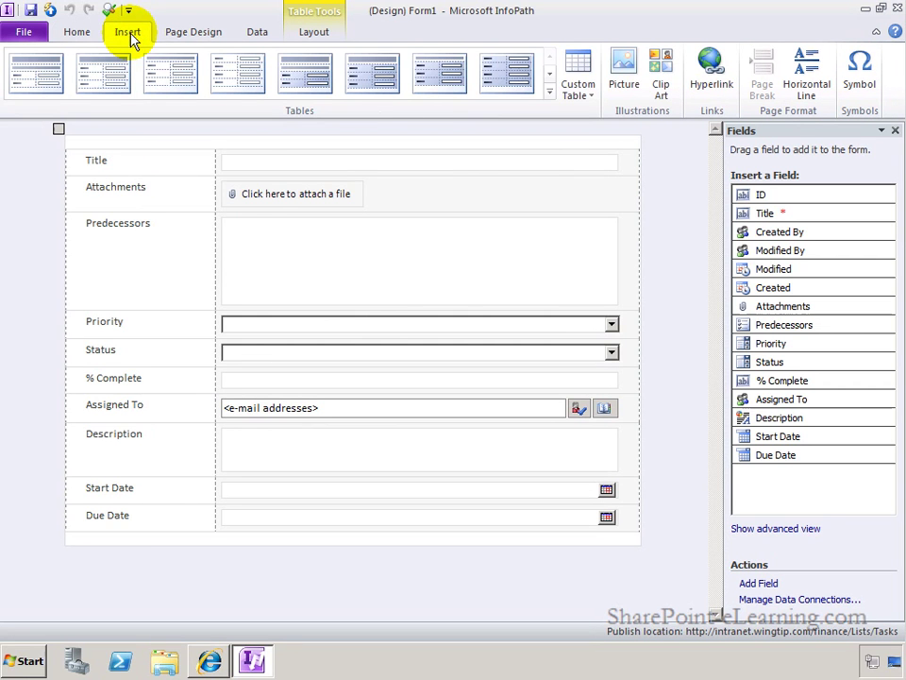
{"action": "left_click", "coordinate": [623, 81]}
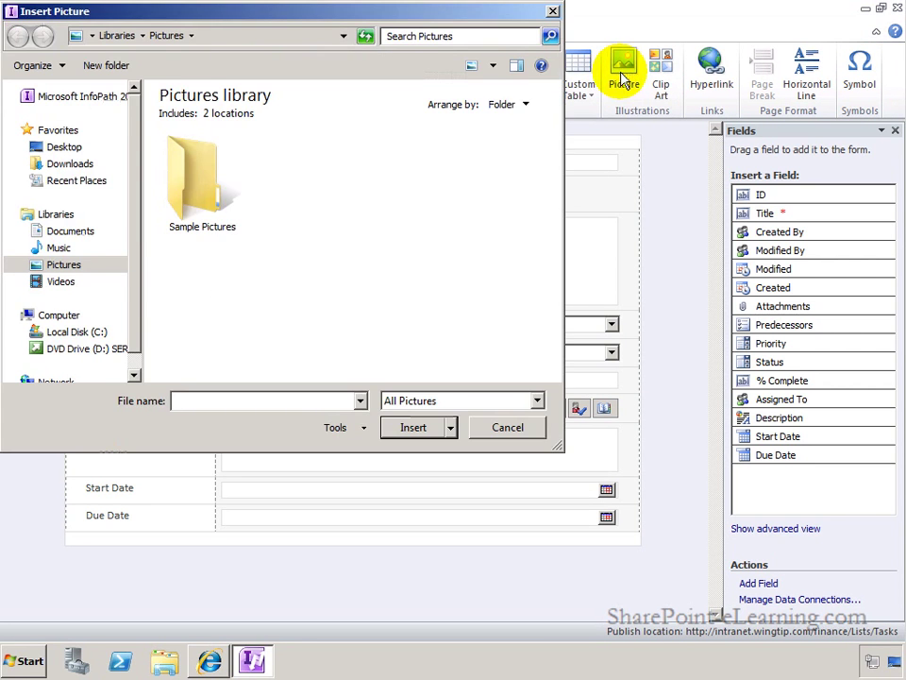
{"action": "left_click", "coordinate": [76, 231]}
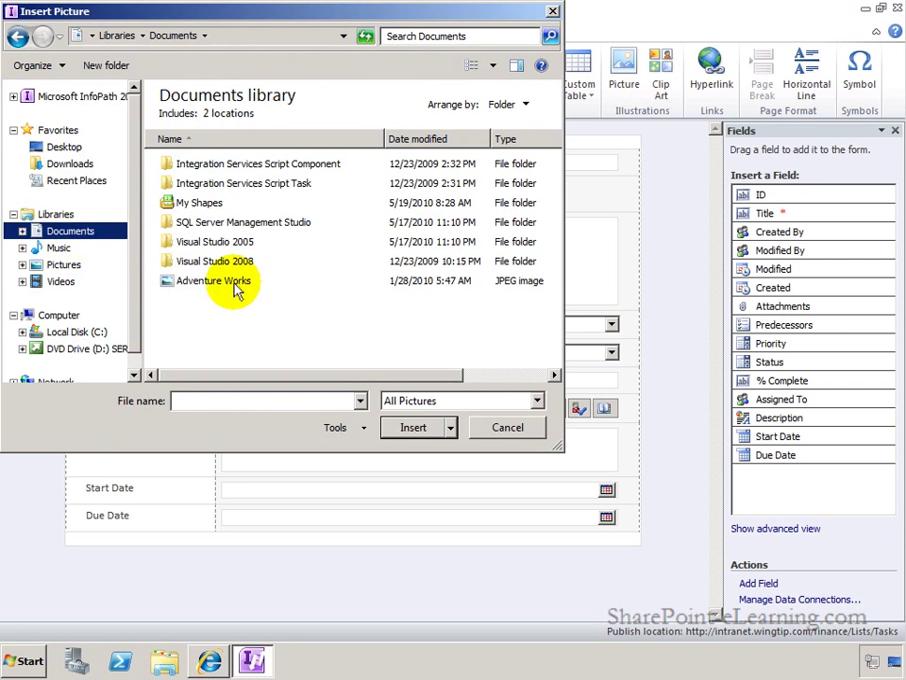
{"action": "left_click", "coordinate": [236, 285]}
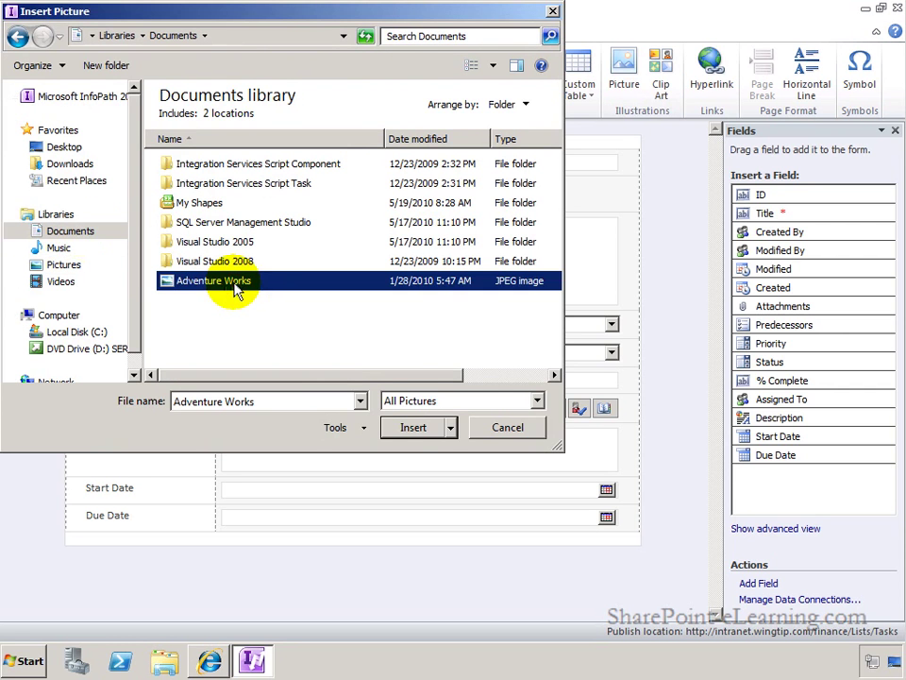
{"action": "left_click", "coordinate": [412, 426]}
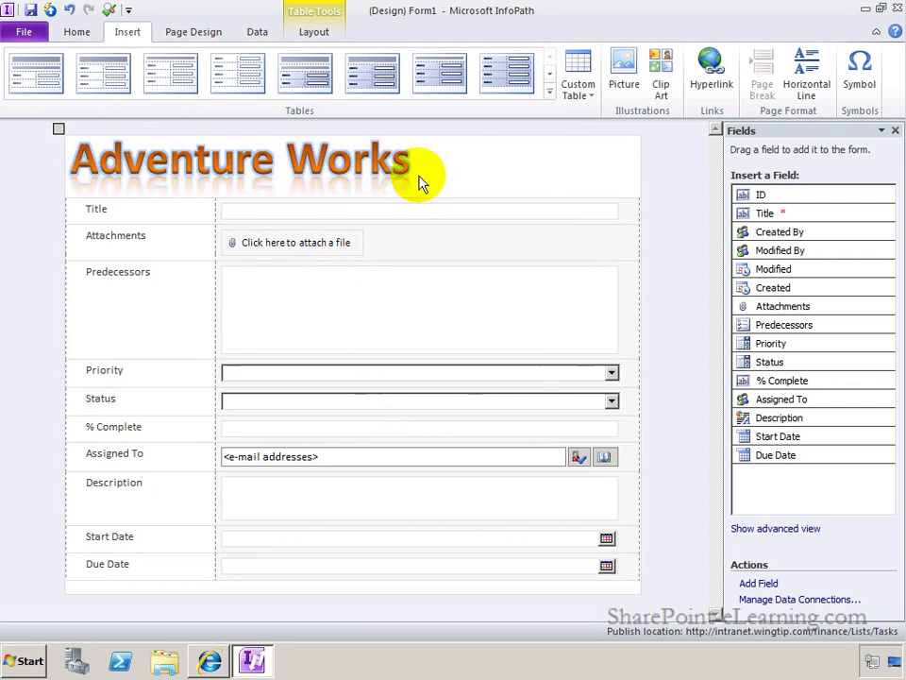
Add a blank line below the Adventure Works picture and move the Title text box onto it
{"action": "left_click", "coordinate": [439, 171]}
{"action": "key", "text": "Return"}
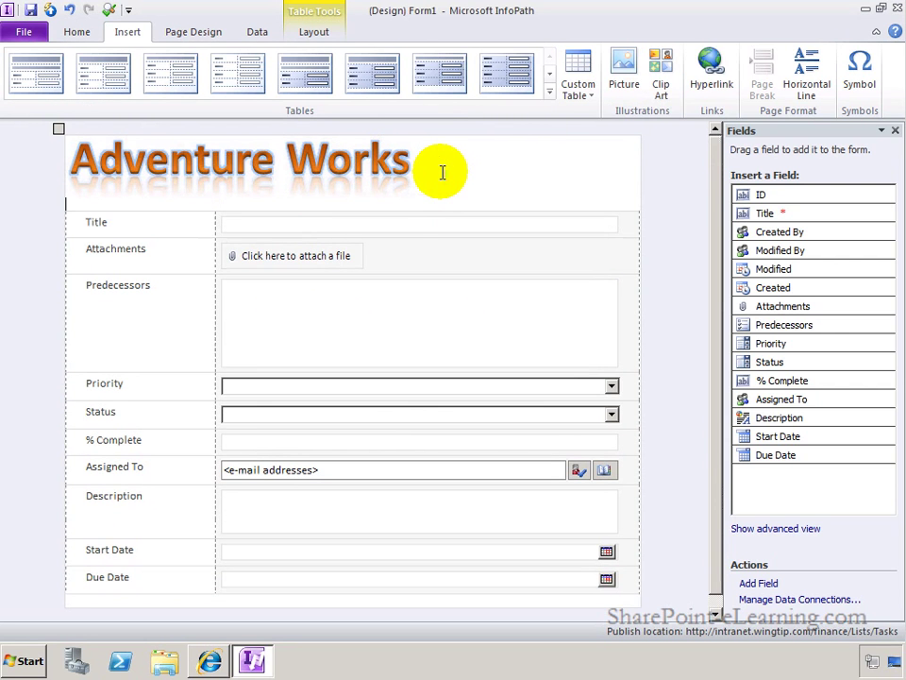
{"action": "left_click", "coordinate": [259, 228]}
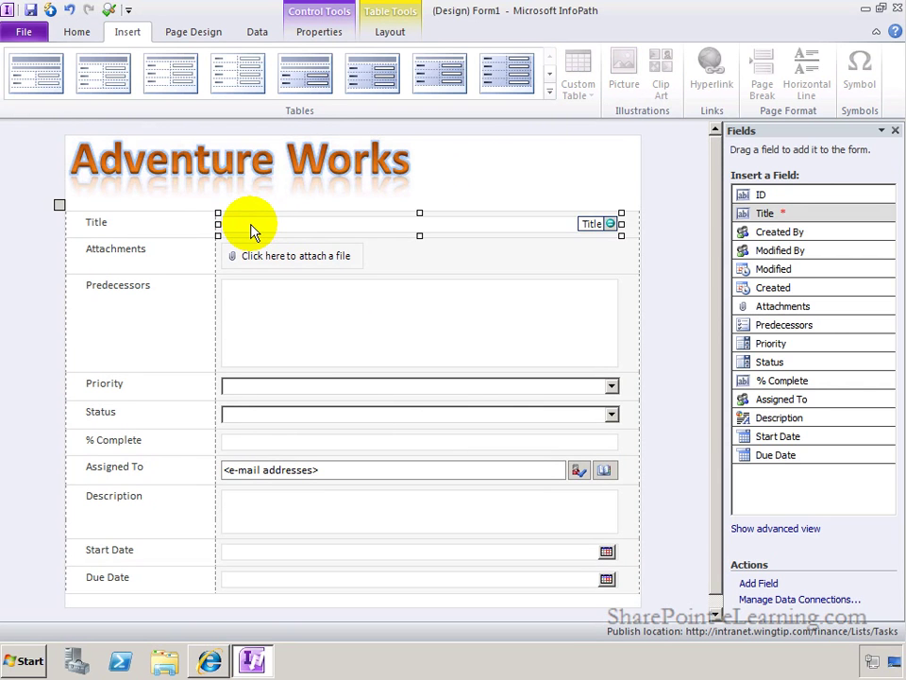
{"action": "left_click", "coordinate": [222, 210]}
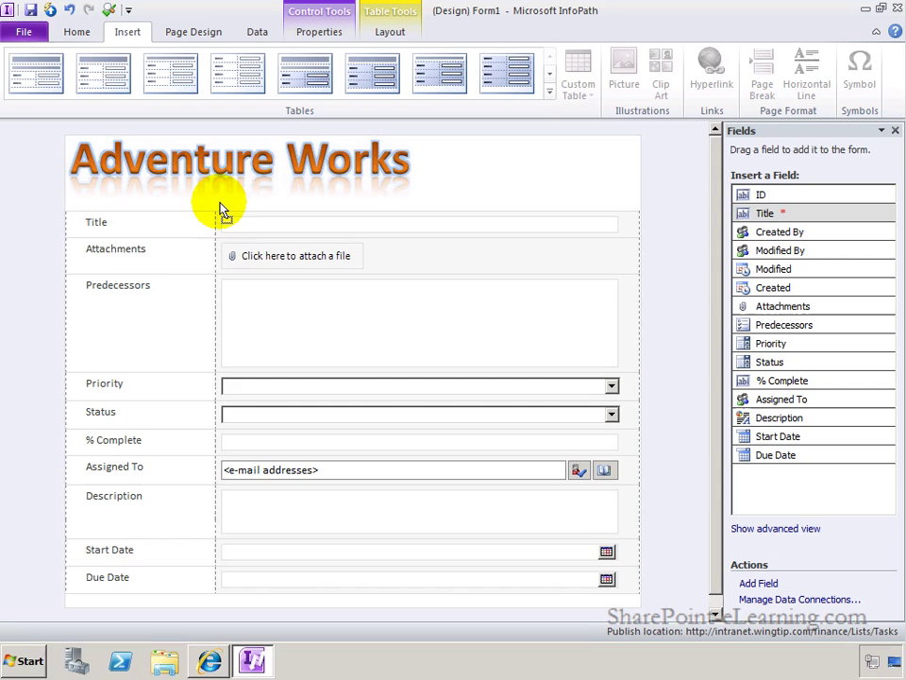
{"action": "left_click", "coordinate": [222, 210]}
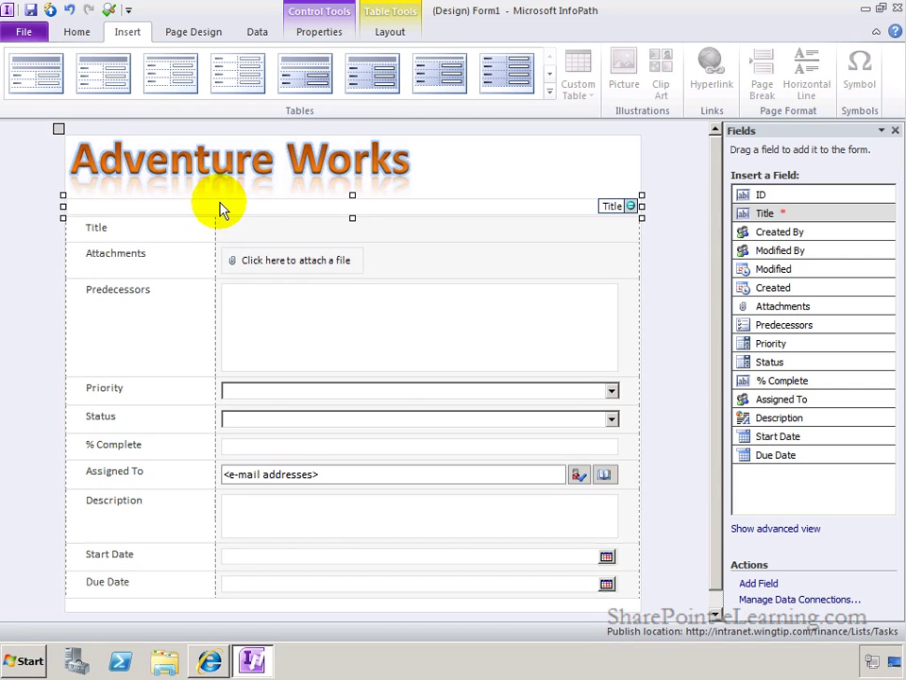
Format the Title text box as bold, size 14, in the Berlin Sans FB Demi font
{"action": "left_click", "coordinate": [364, 213]}
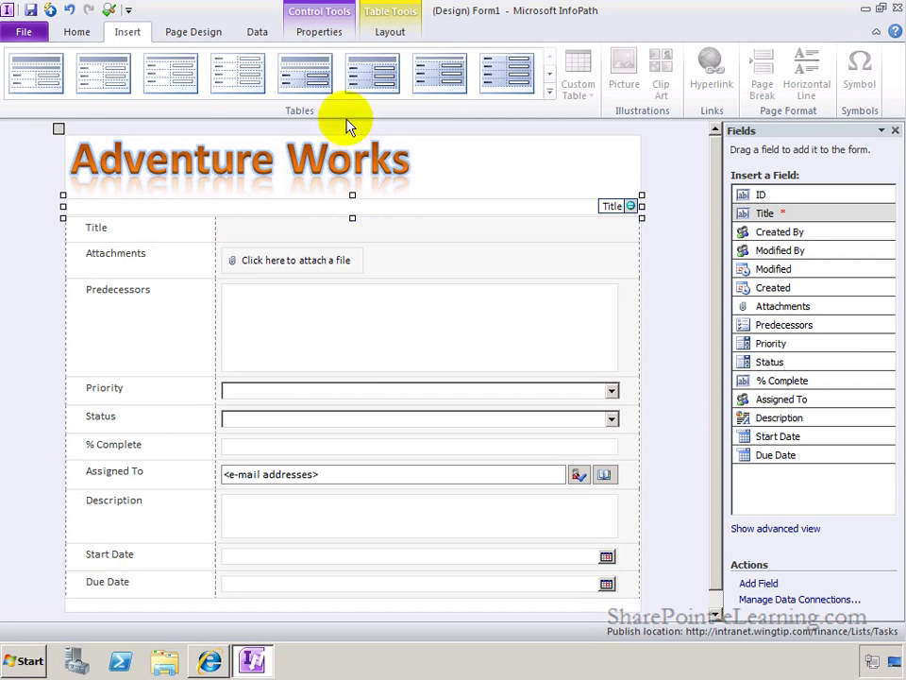
{"action": "left_click", "coordinate": [80, 34]}
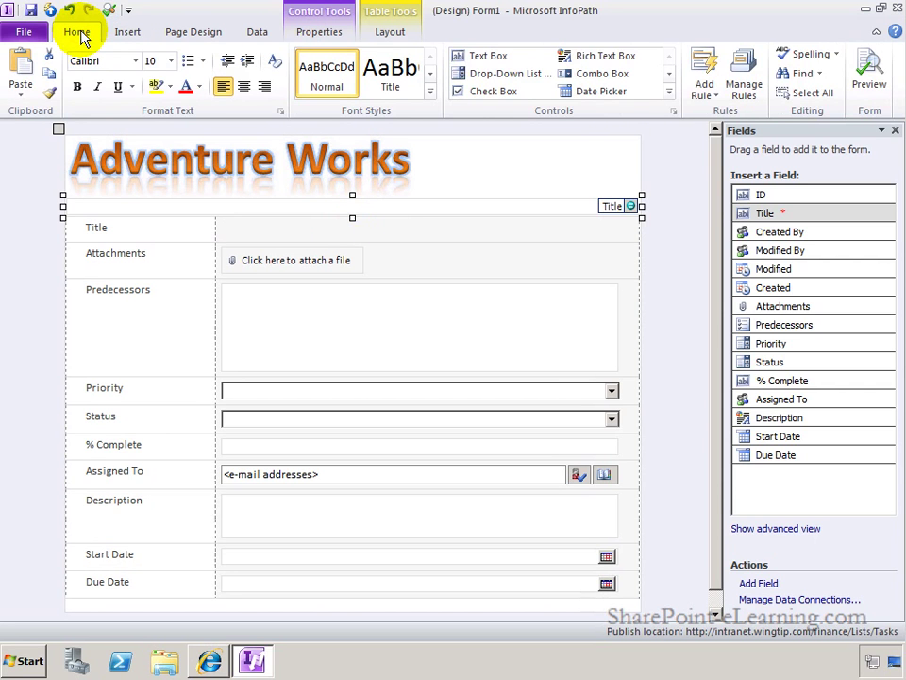
{"action": "left_click", "coordinate": [78, 89]}
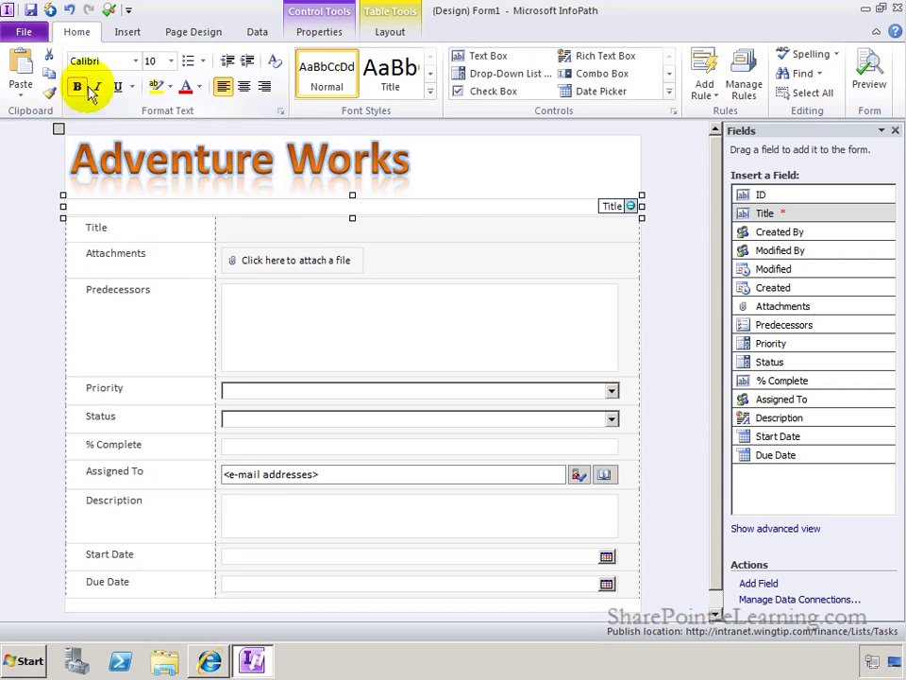
{"action": "left_click", "coordinate": [171, 61]}
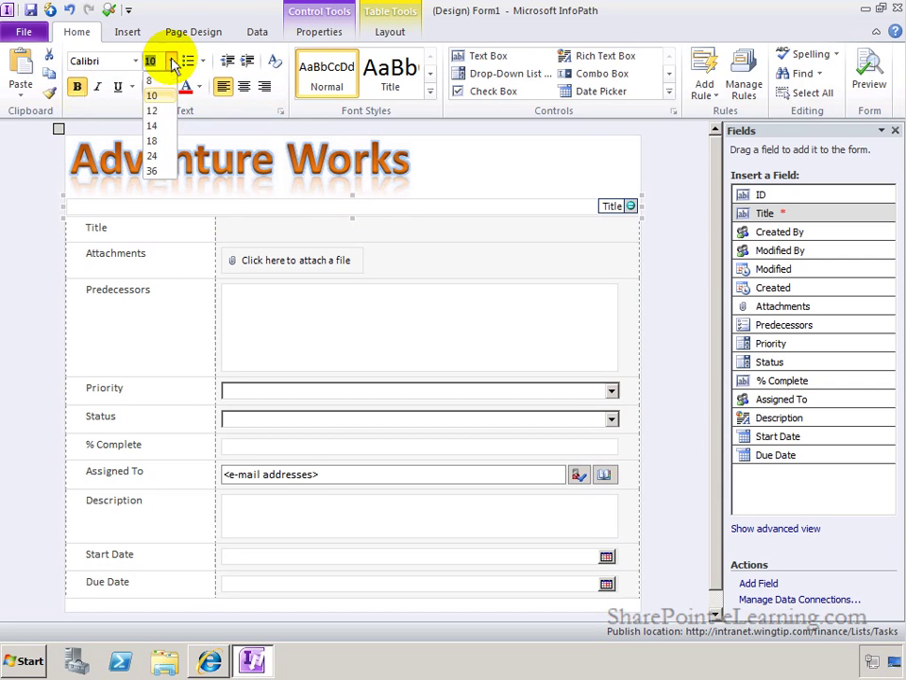
{"action": "left_click", "coordinate": [158, 126]}
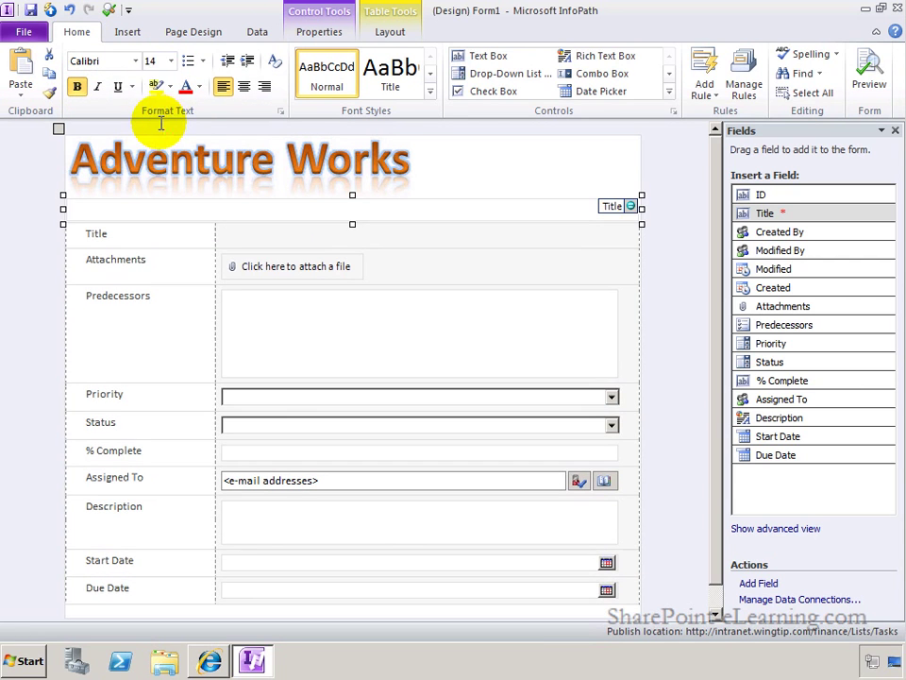
{"action": "left_click", "coordinate": [137, 63]}
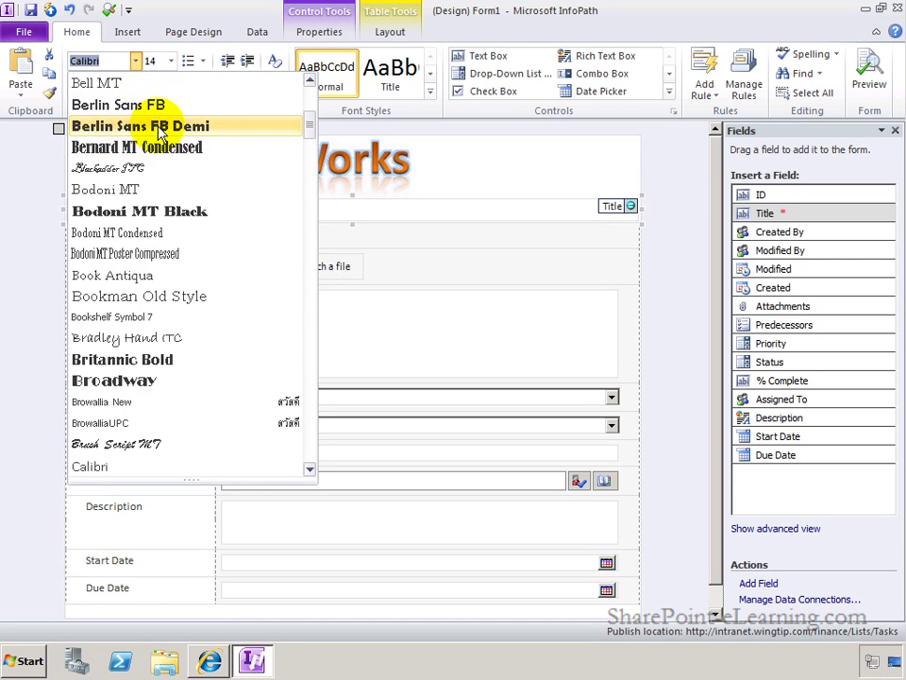
{"action": "left_click", "coordinate": [194, 128]}
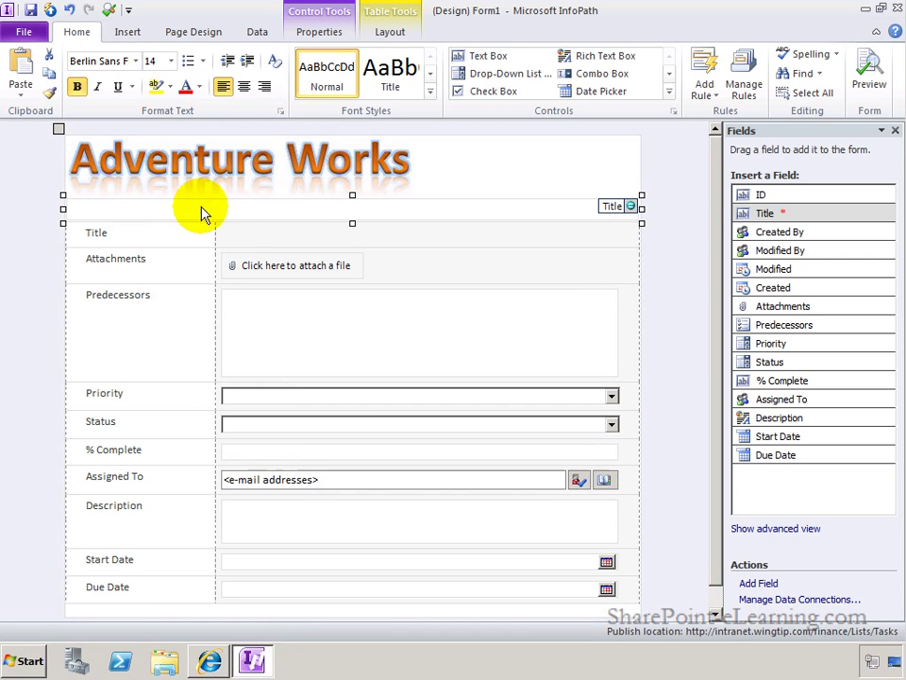
Delete the leftover Title row from the form's field table
{"action": "left_click", "coordinate": [215, 234]}
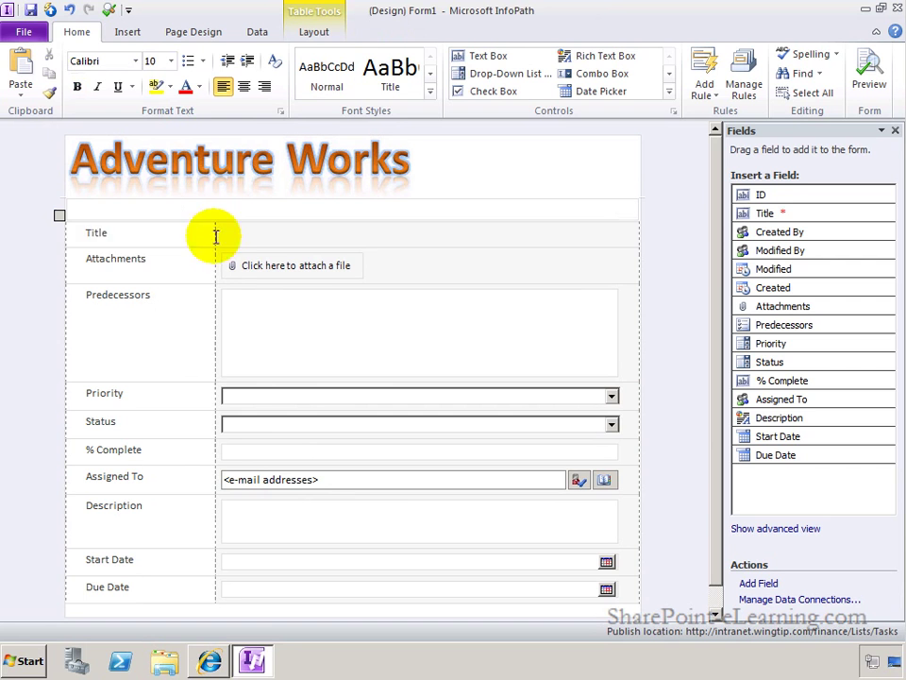
{"action": "double_click", "coordinate": [217, 236]}
{"action": "right_click", "coordinate": [236, 236]}
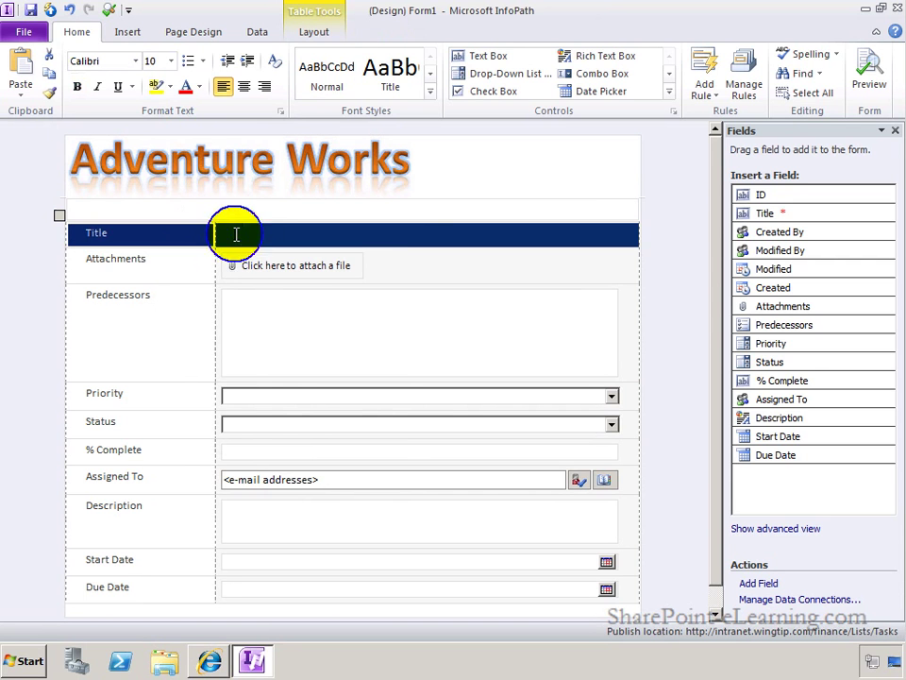
{"action": "mouse_move", "coordinate": [306, 352]}
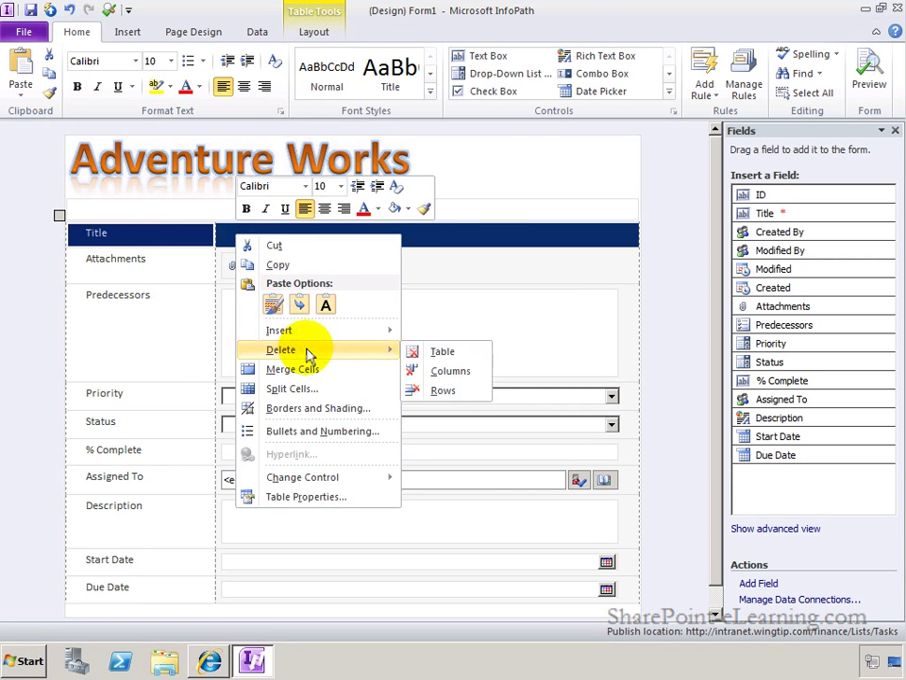
{"action": "left_click", "coordinate": [444, 392]}
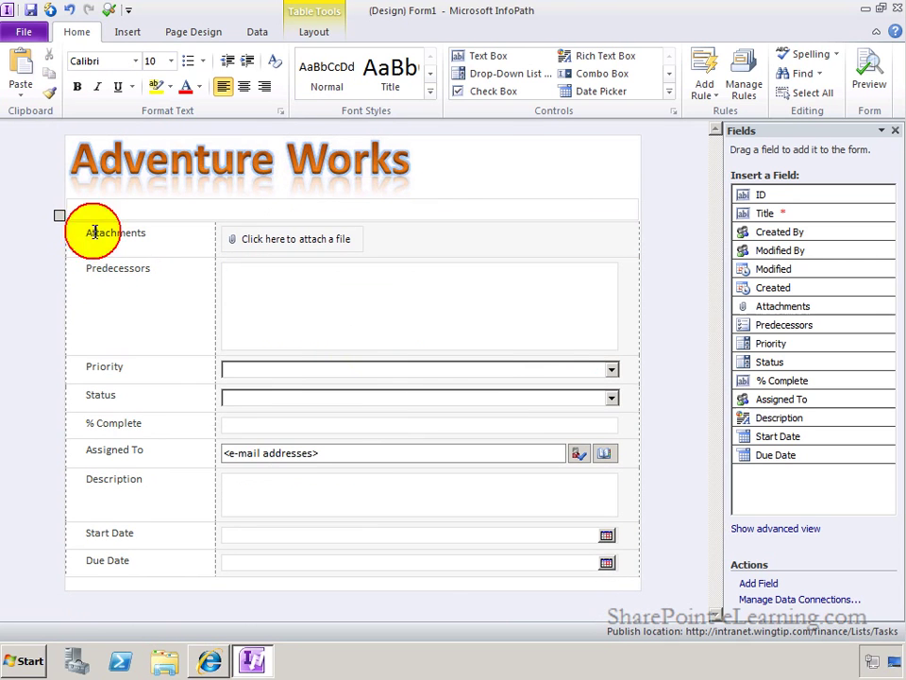
Make all the field labels from Attachments to Due Date bold and shade their cells gray
{"action": "left_click_drag", "start_coordinate": [90, 228], "coordinate": [123, 559]}
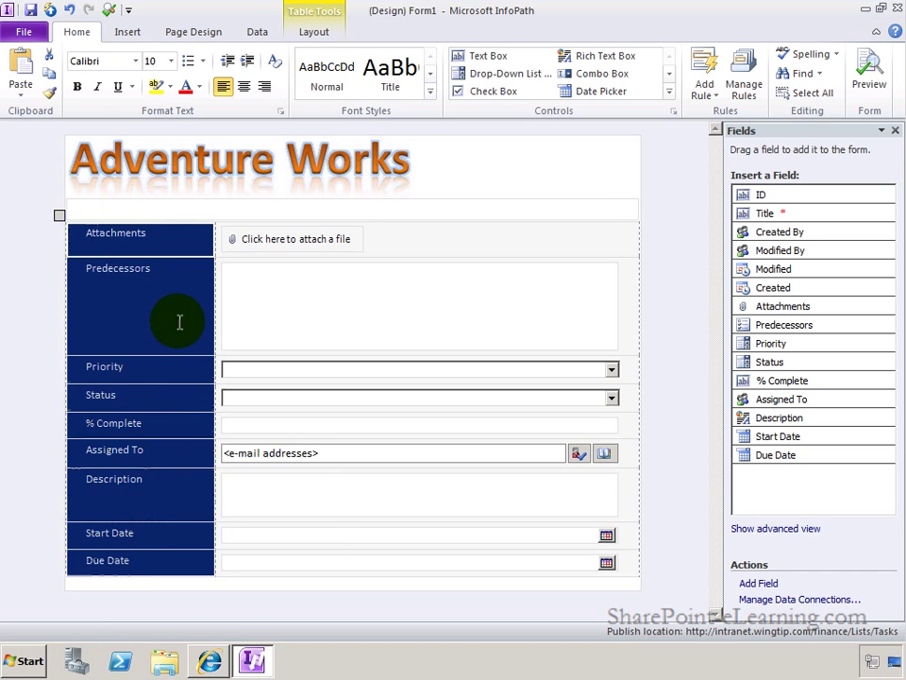
{"action": "left_click", "coordinate": [77, 88]}
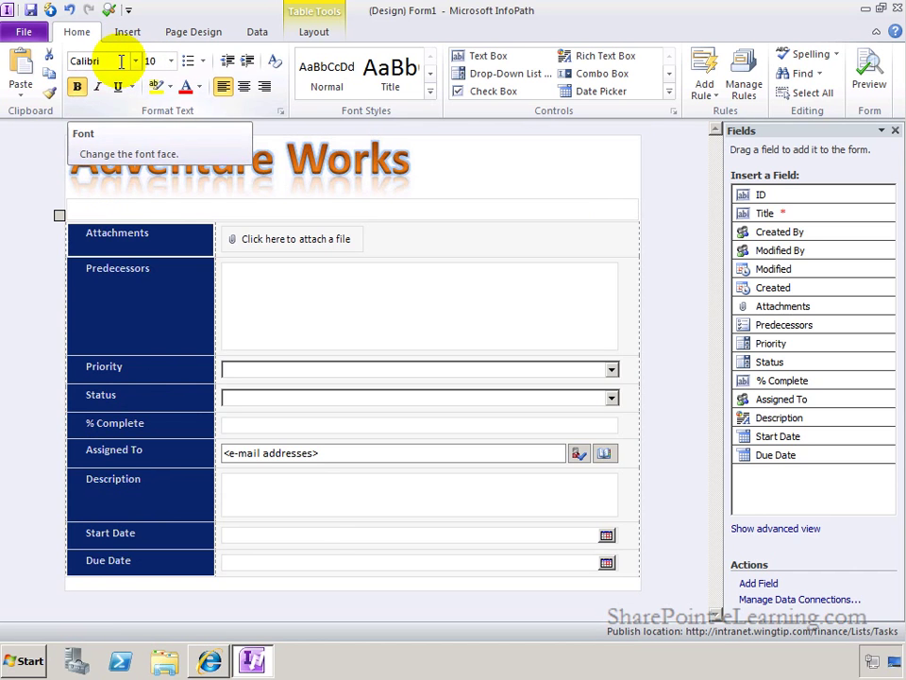
{"action": "left_click", "coordinate": [314, 32]}
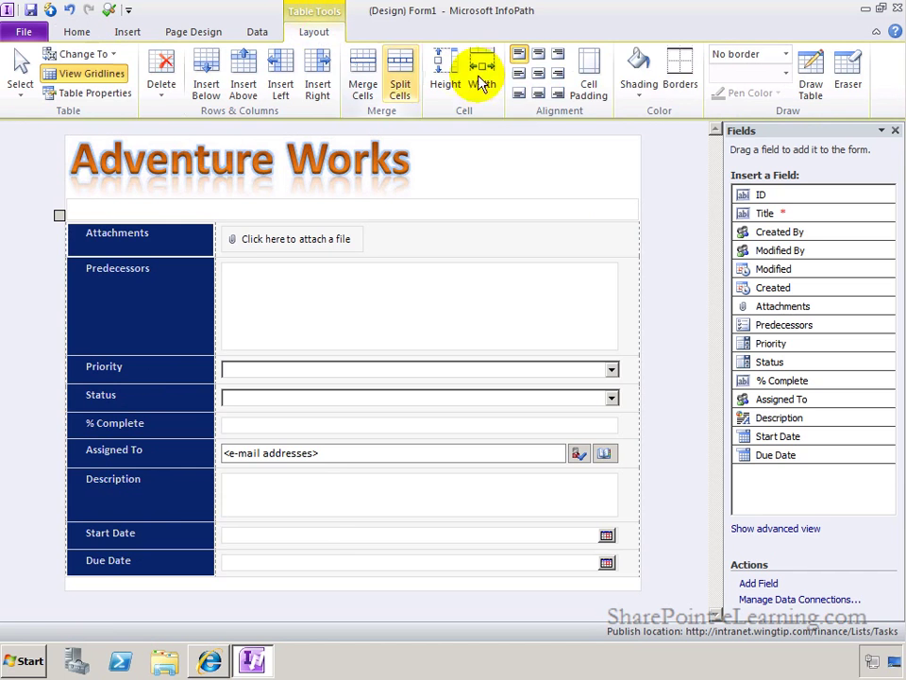
{"action": "left_click", "coordinate": [639, 81]}
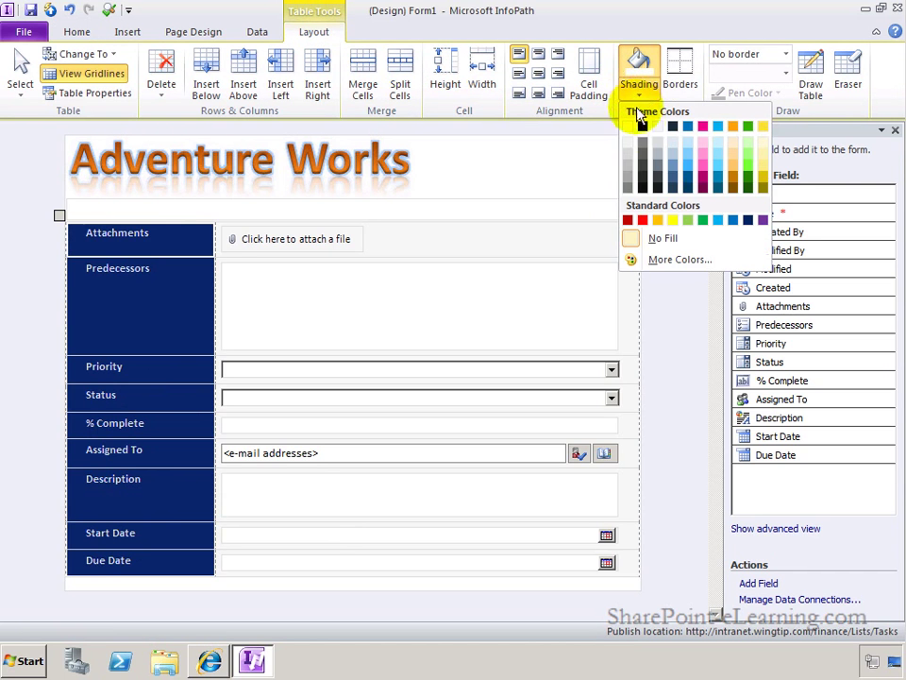
{"action": "left_click", "coordinate": [625, 172]}
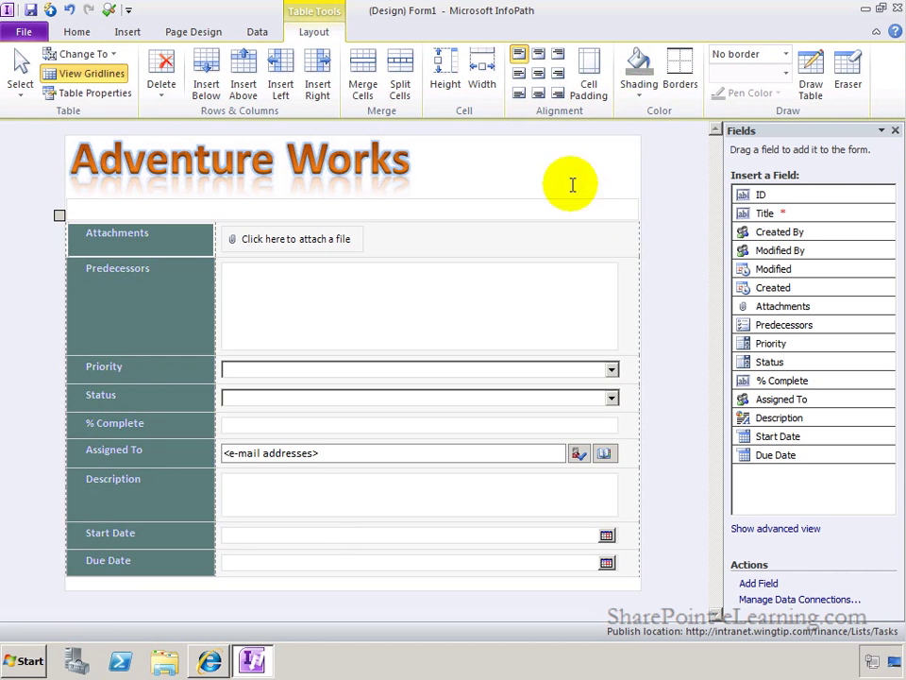
{"action": "left_click", "coordinate": [186, 278]}
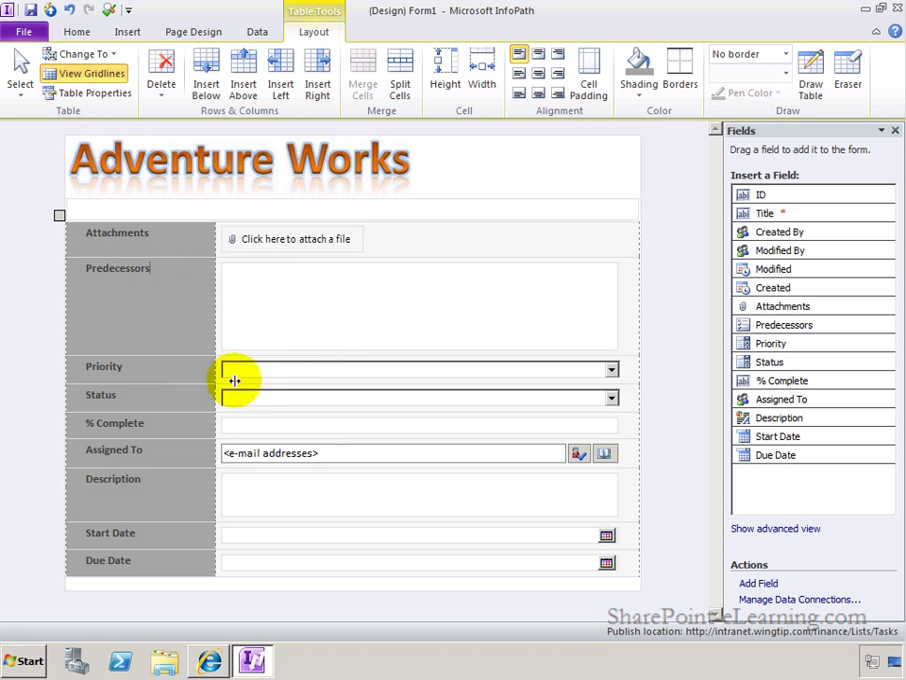
Review the Status drop-down's choices and add a rule applying the Bad formatting style when Status is equal to Not Started
{"action": "left_click", "coordinate": [310, 400]}
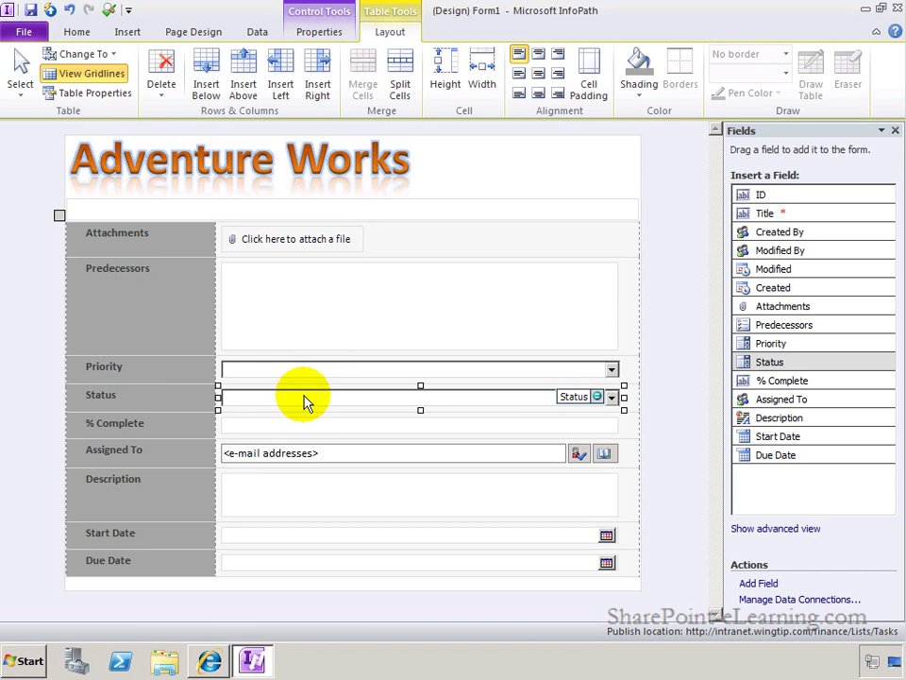
{"action": "left_click", "coordinate": [325, 38]}
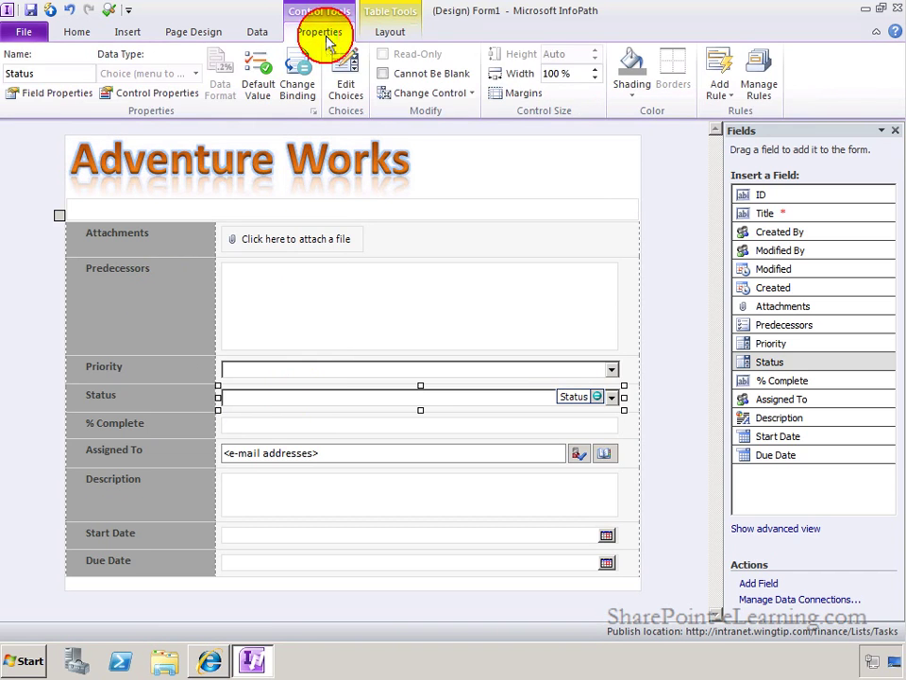
{"action": "left_click", "coordinate": [345, 83]}
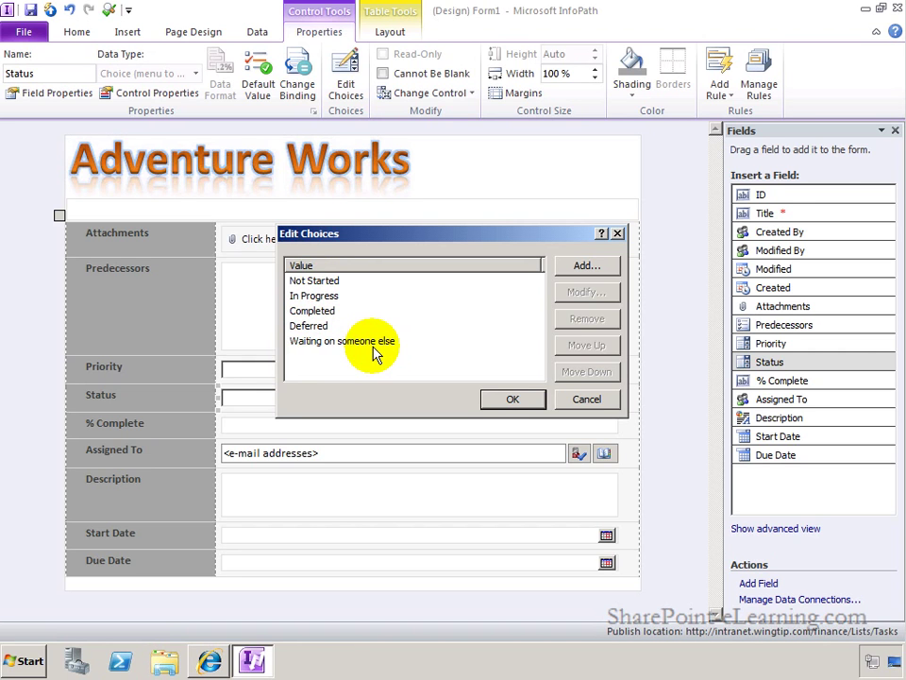
{"action": "left_click", "coordinate": [582, 400]}
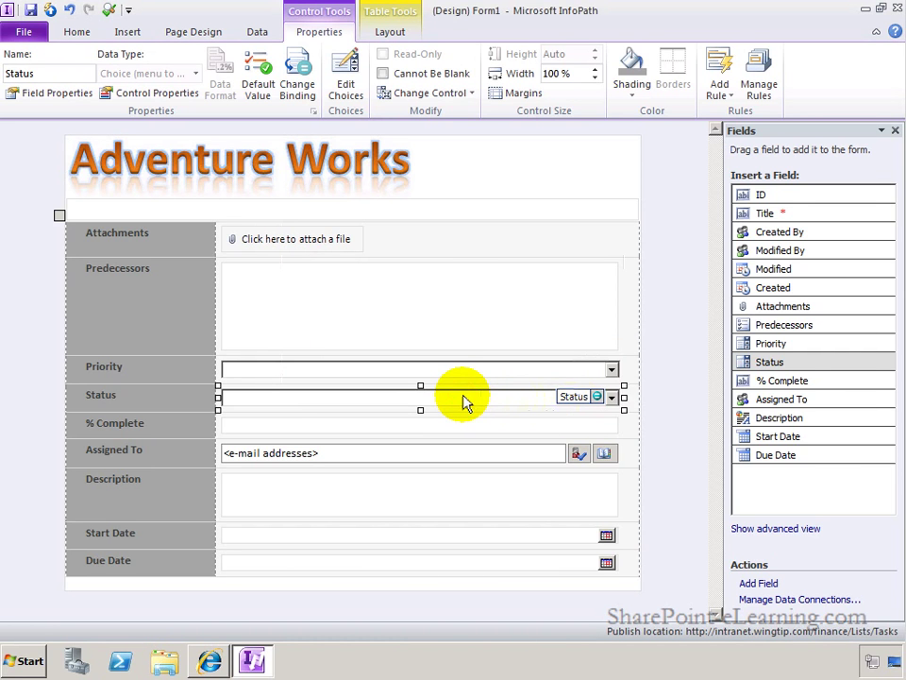
{"action": "left_click", "coordinate": [719, 87]}
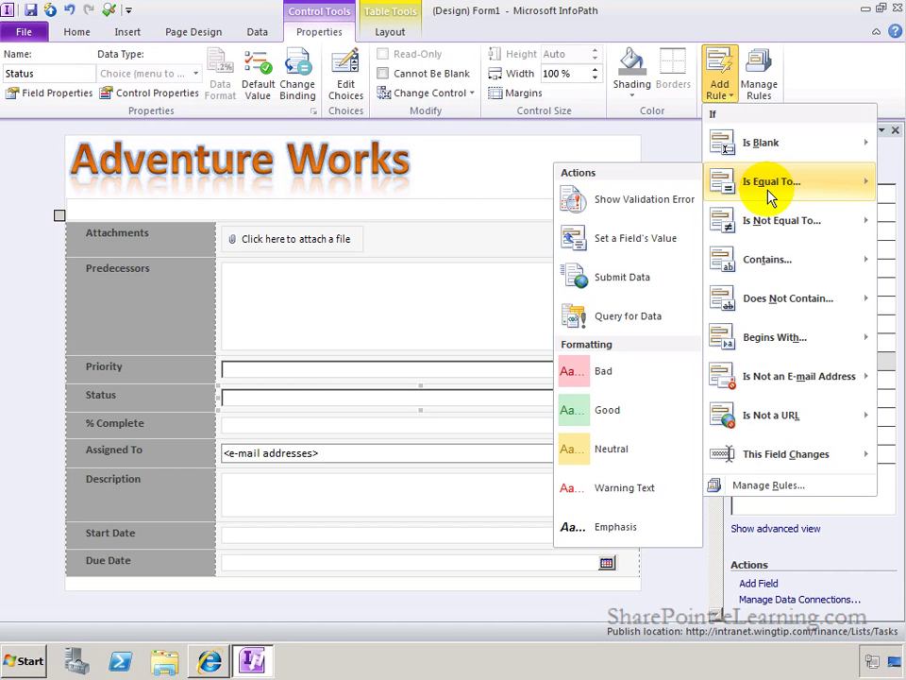
{"action": "left_click", "coordinate": [582, 383]}
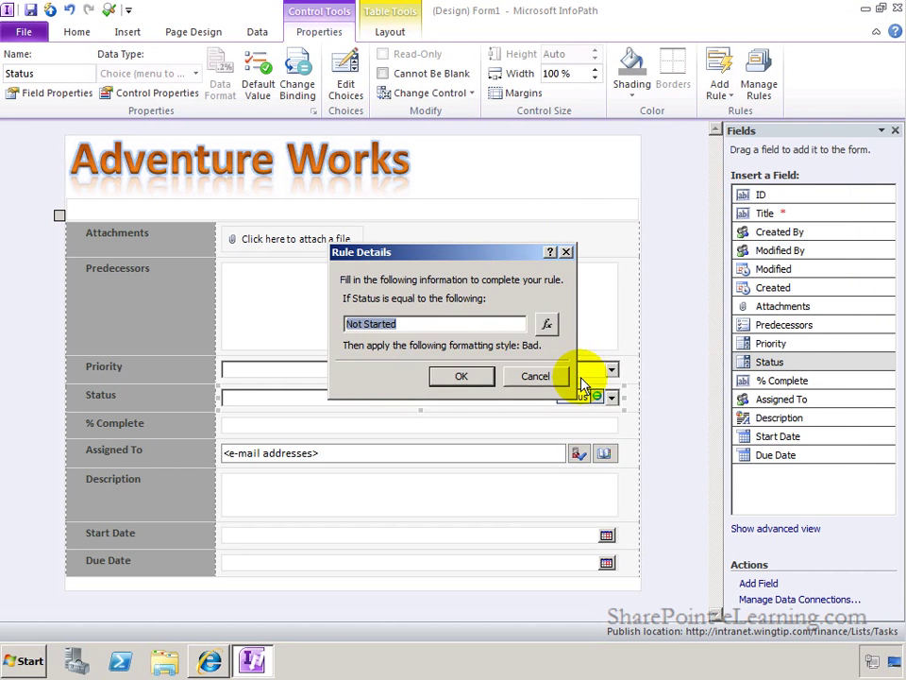
{"action": "left_click", "coordinate": [422, 325]}
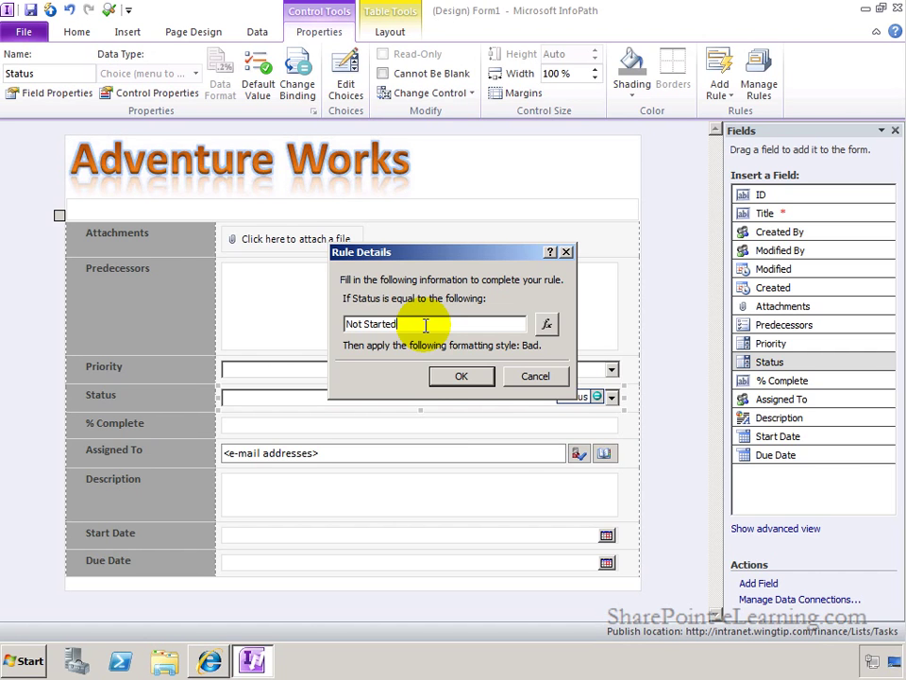
{"action": "left_click", "coordinate": [454, 377]}
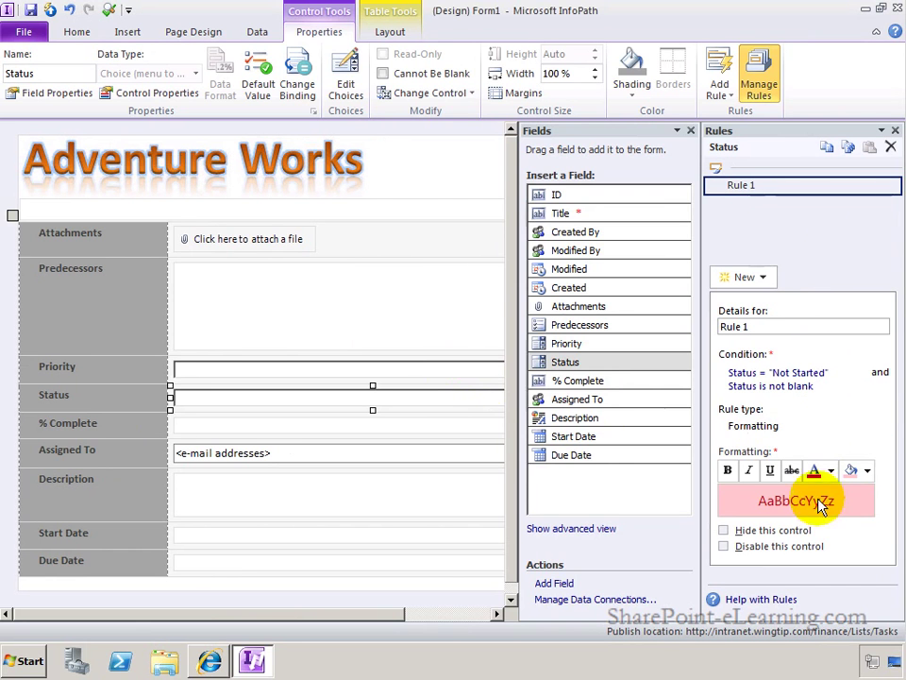
Add a Status rule applying the Neutral formatting style when the value is equal to In Progress
{"action": "left_click", "coordinate": [721, 85]}
{"action": "mouse_move", "coordinate": [770, 180]}
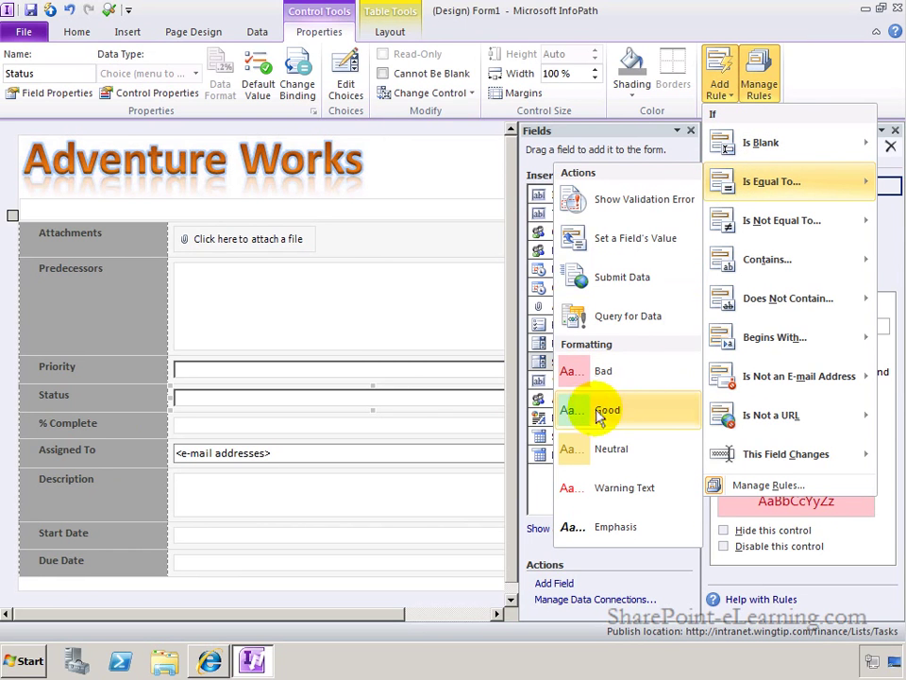
{"action": "left_click", "coordinate": [650, 462]}
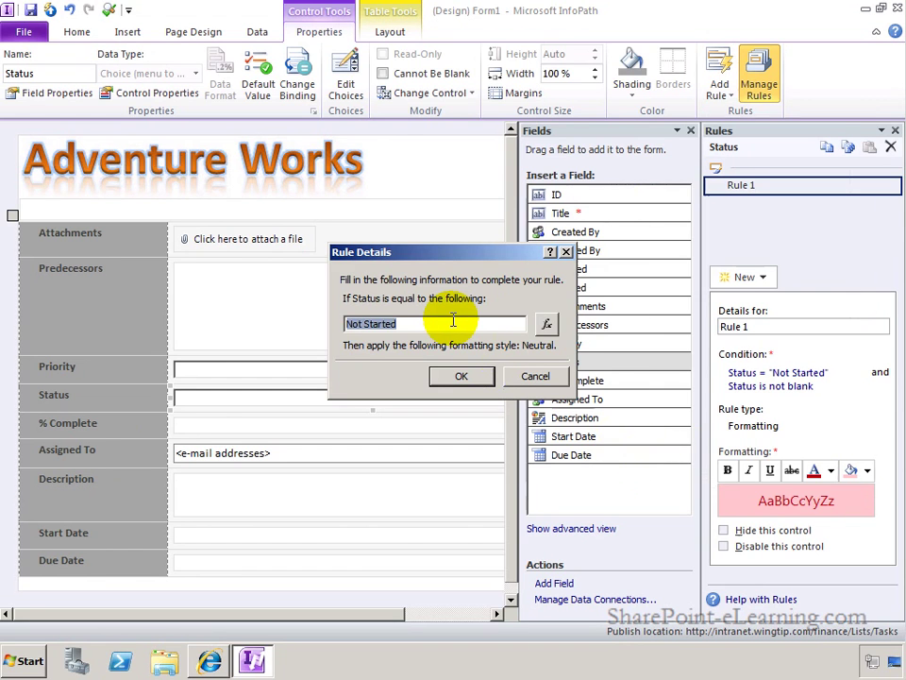
{"action": "type", "text": "In Progress"}
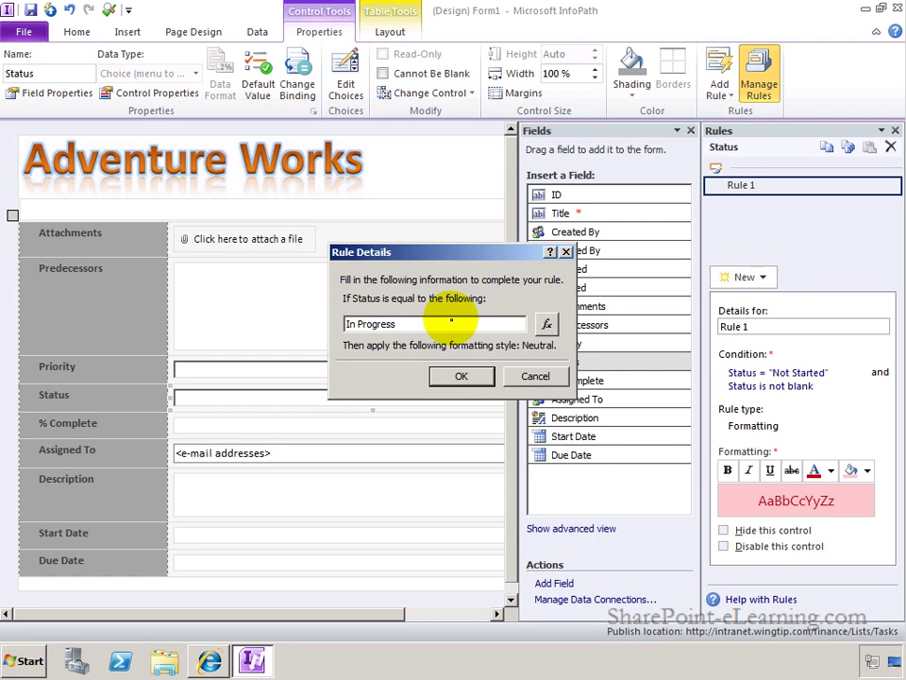
{"action": "left_click", "coordinate": [451, 376]}
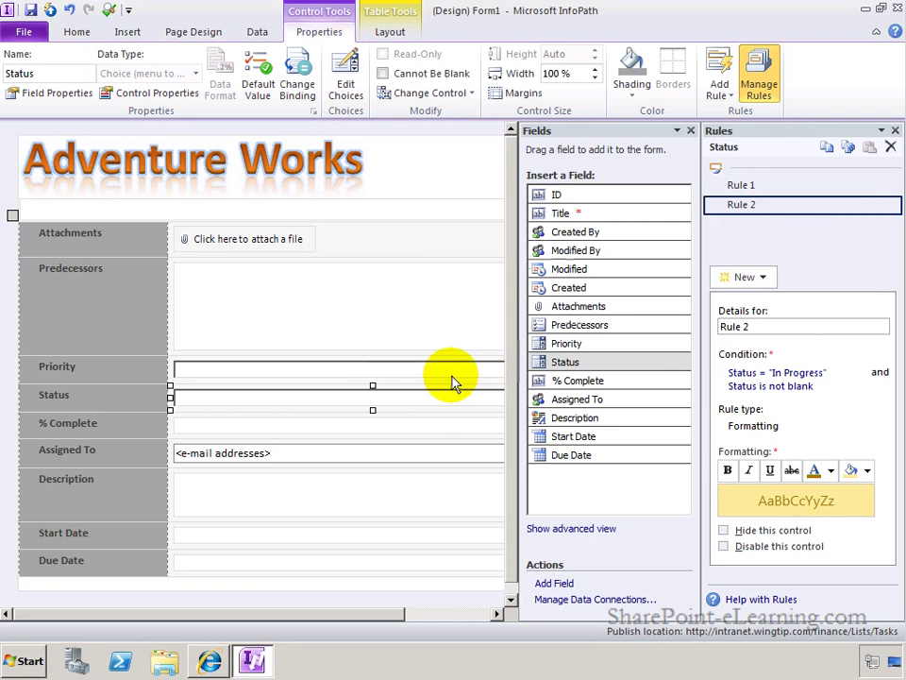
Add a Status rule applying the Good formatting style when the value is equal to Completed
{"action": "left_click", "coordinate": [719, 78]}
{"action": "mouse_move", "coordinate": [749, 189]}
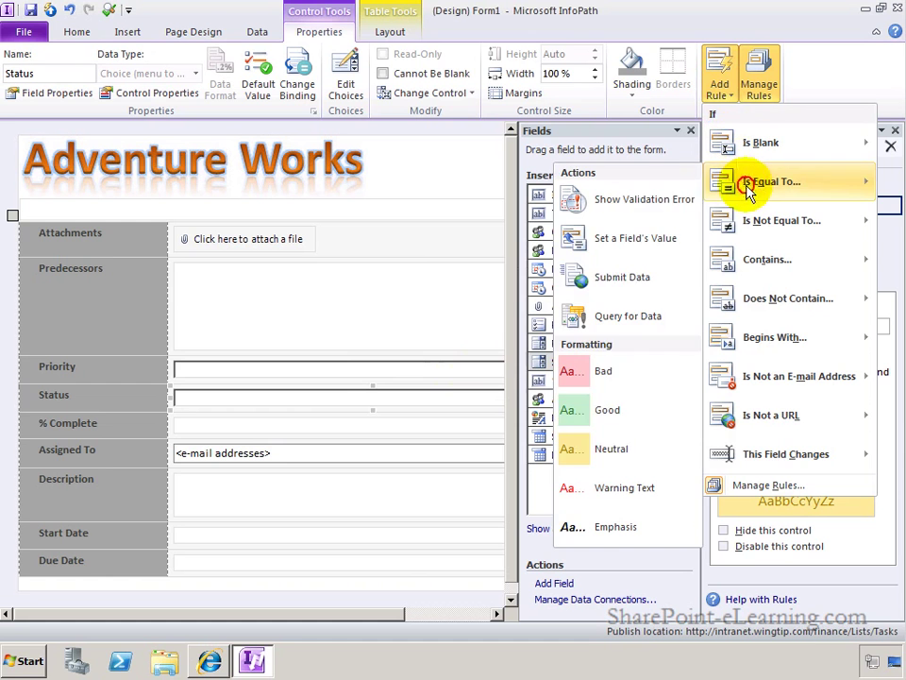
{"action": "left_click", "coordinate": [605, 416]}
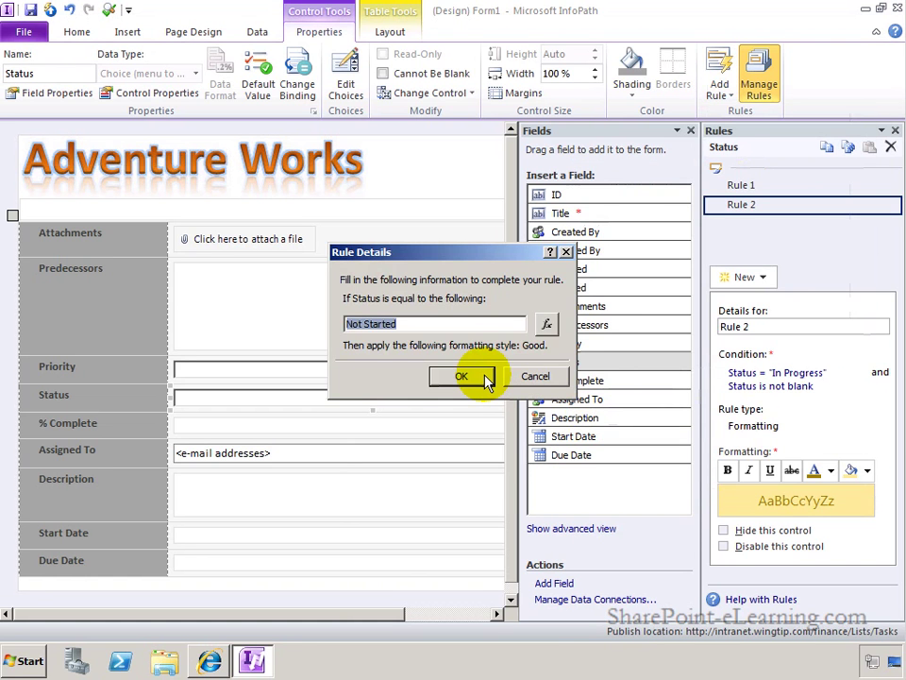
{"action": "type", "text": "Completed"}
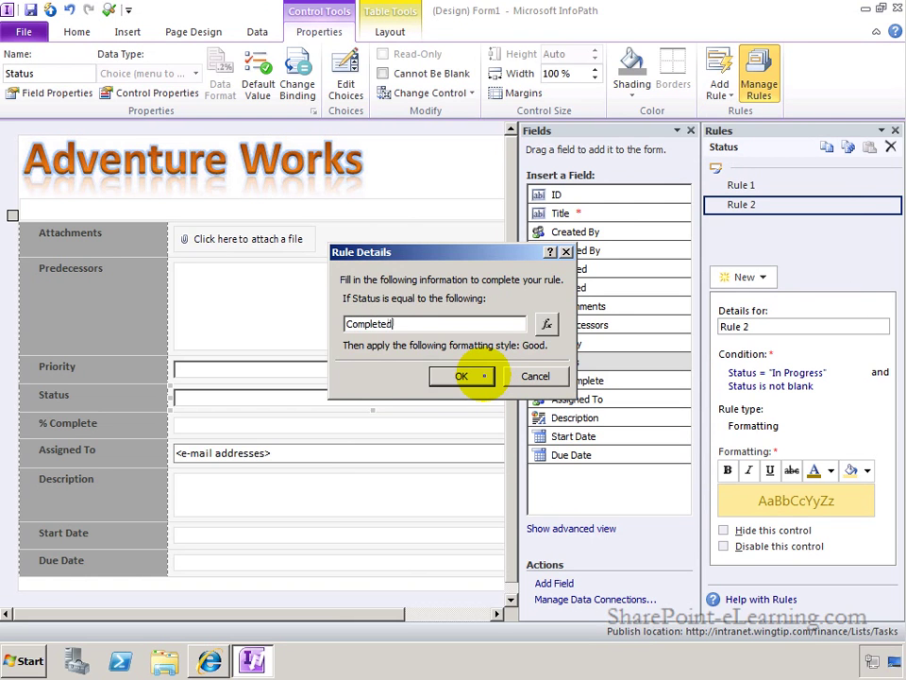
{"action": "left_click", "coordinate": [461, 376]}
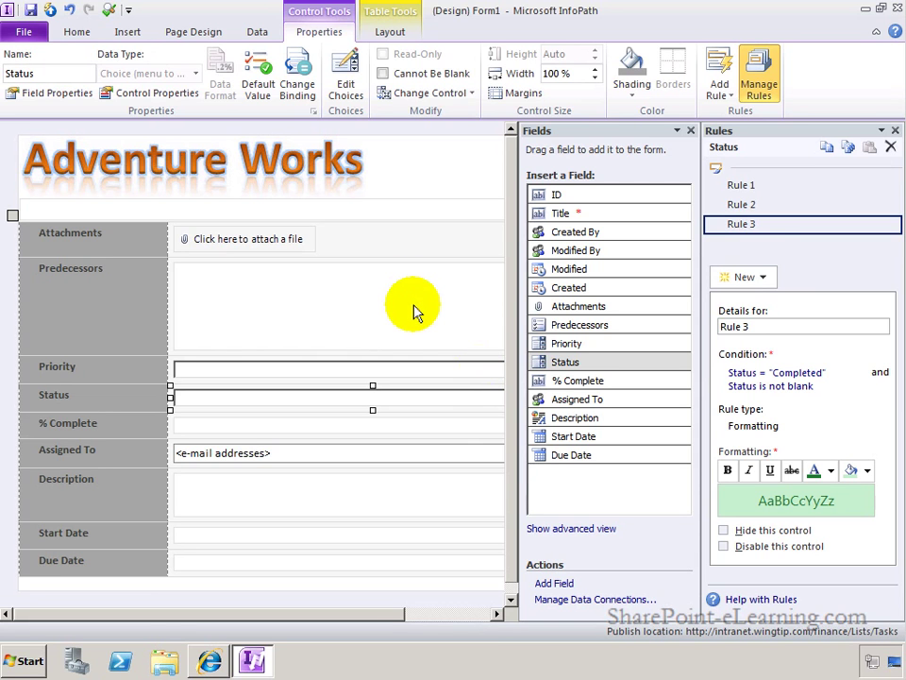
Preview the form to check the Status formatting, and return to the design view
{"action": "left_click", "coordinate": [77, 32]}
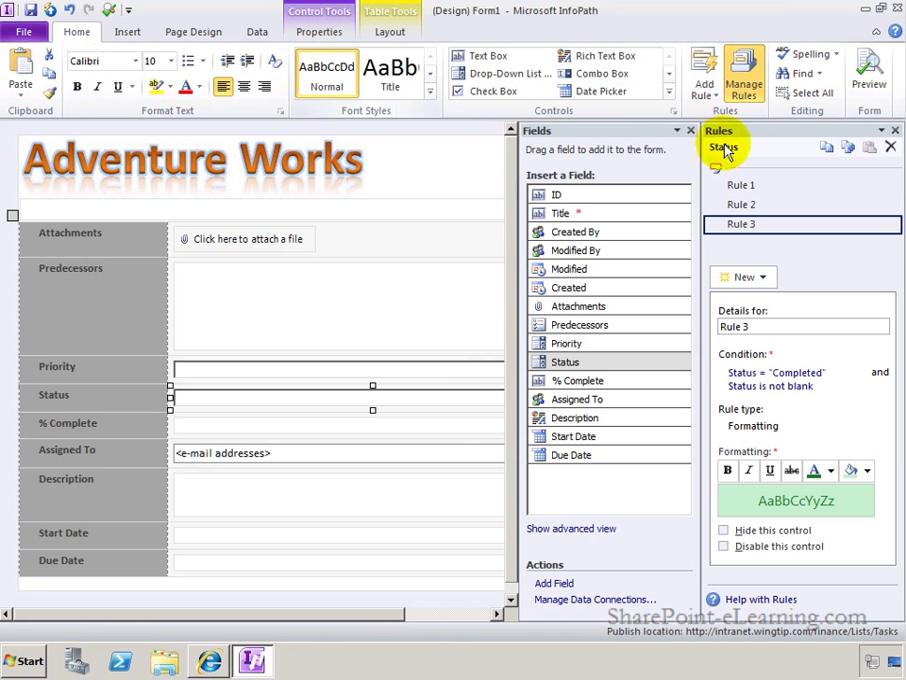
{"action": "left_click", "coordinate": [863, 87]}
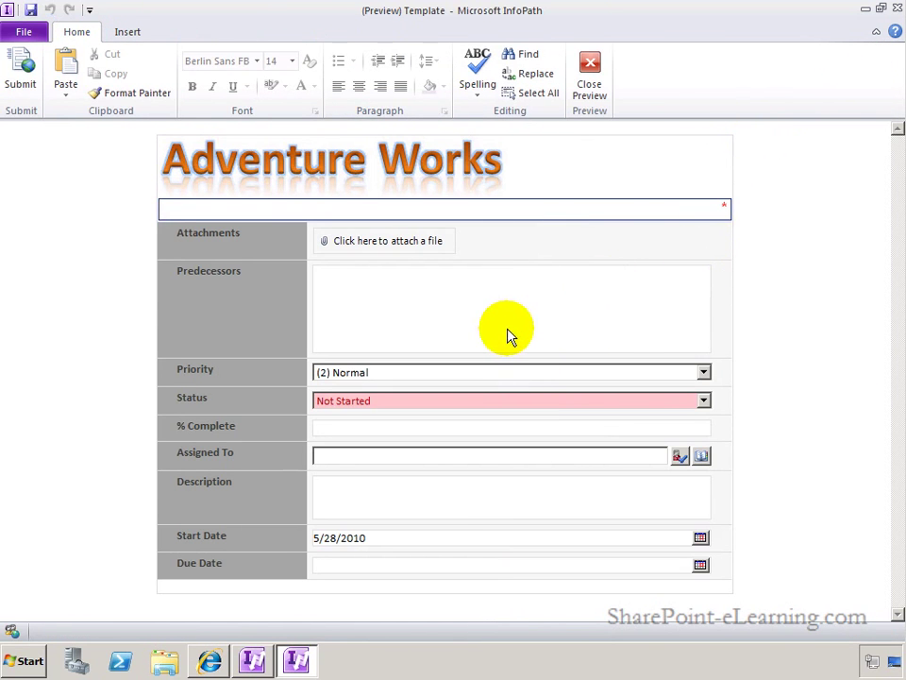
{"action": "left_click", "coordinate": [583, 90]}
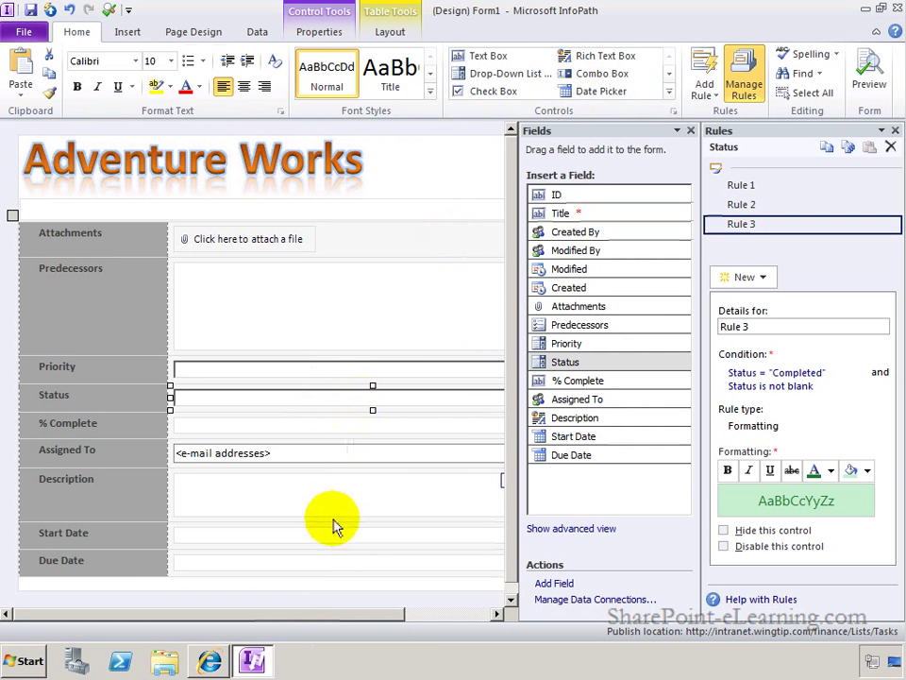
Add a rule to the Due Date field that shows a validation error when the date is in the past
{"action": "left_click", "coordinate": [315, 567]}
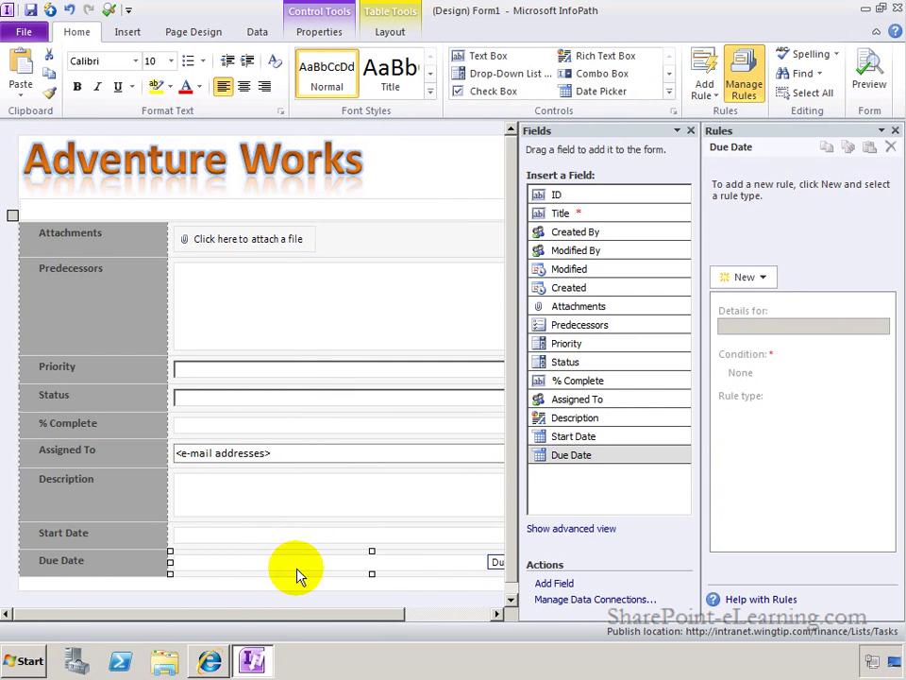
{"action": "left_click", "coordinate": [705, 89]}
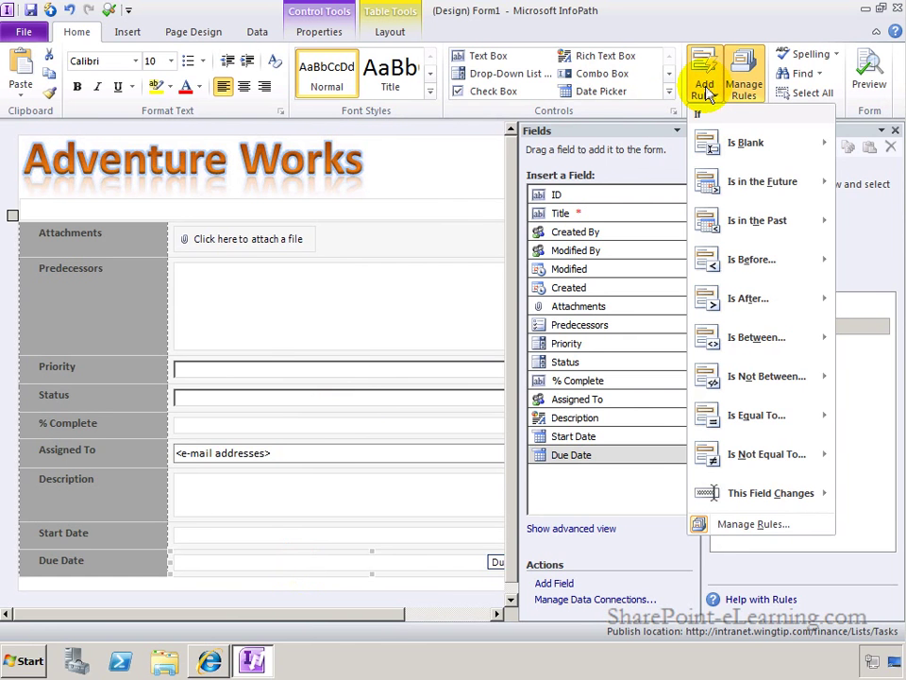
{"action": "mouse_move", "coordinate": [720, 224]}
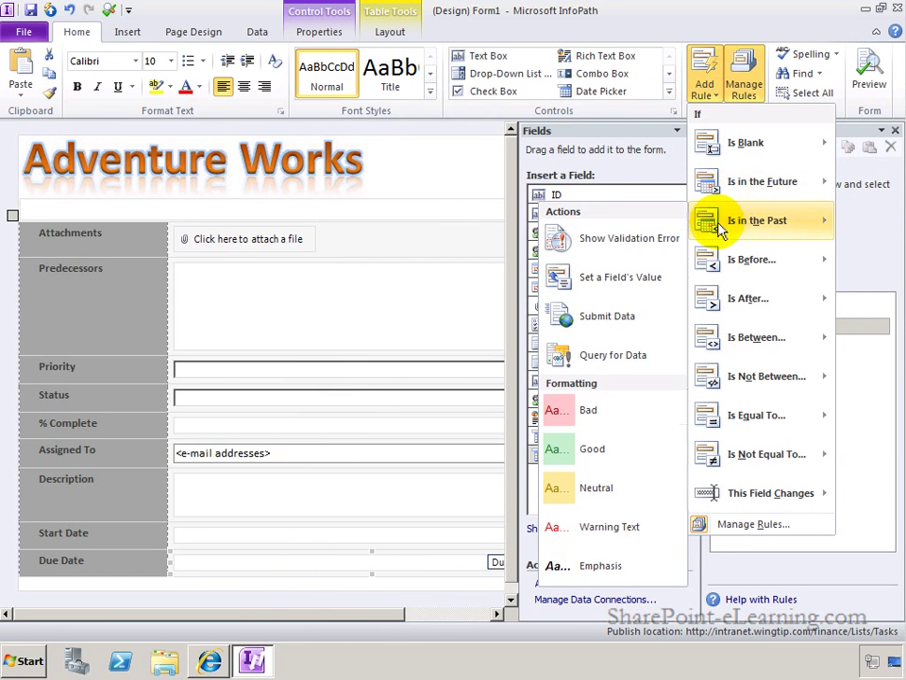
{"action": "left_click", "coordinate": [611, 243]}
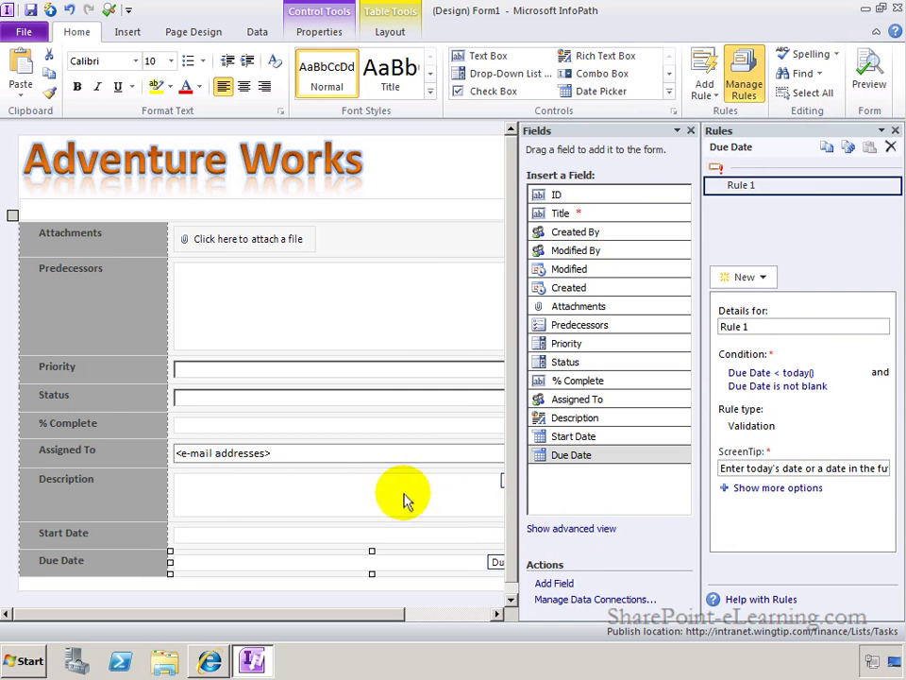
Make the Description field required so that it cannot be left blank
{"action": "left_click", "coordinate": [329, 500]}
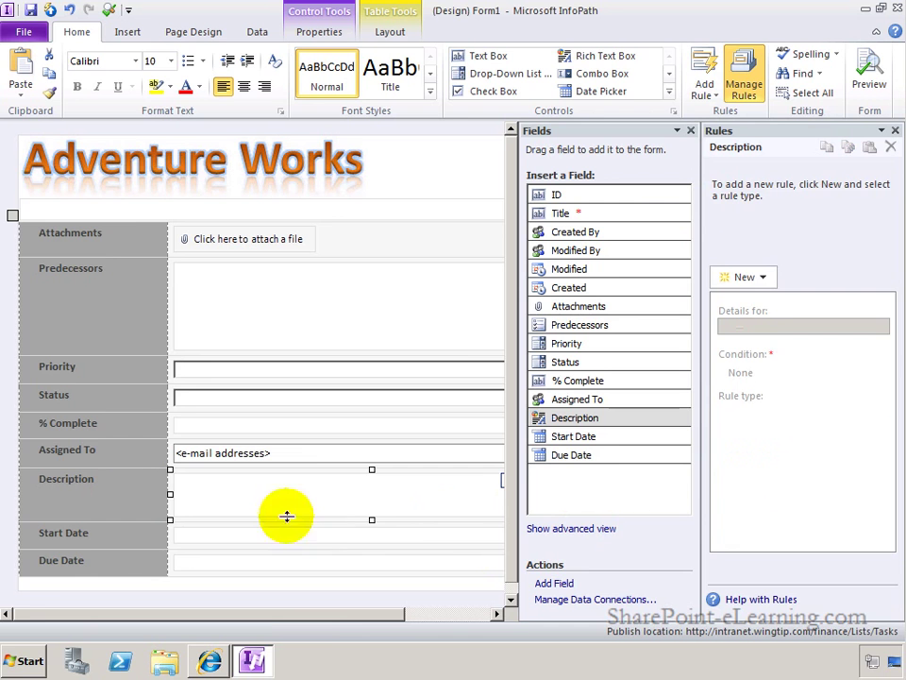
{"action": "left_click_drag", "start_coordinate": [324, 619], "coordinate": [370, 621]}
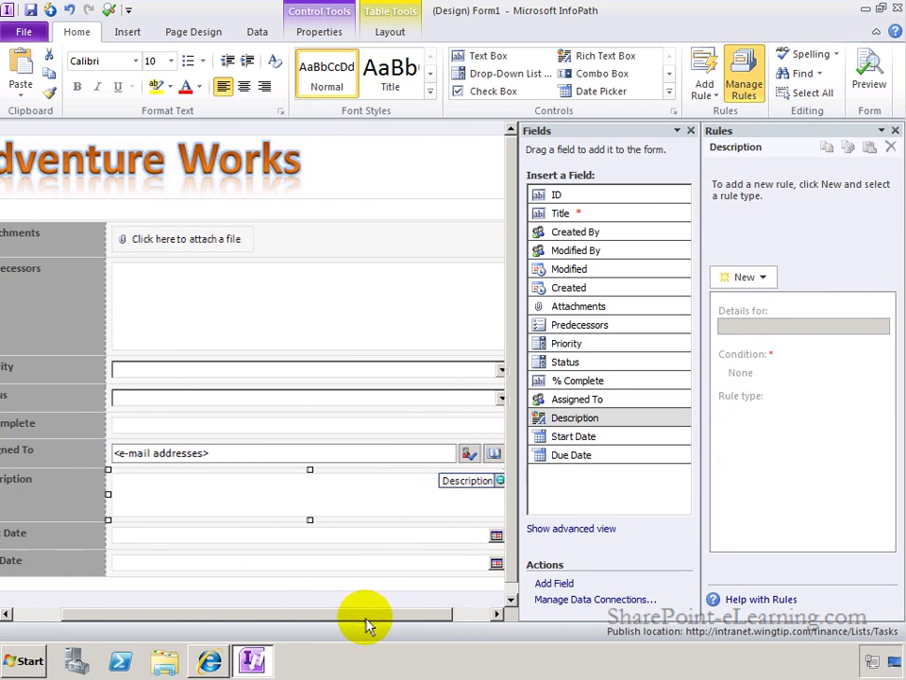
{"action": "left_click", "coordinate": [317, 32]}
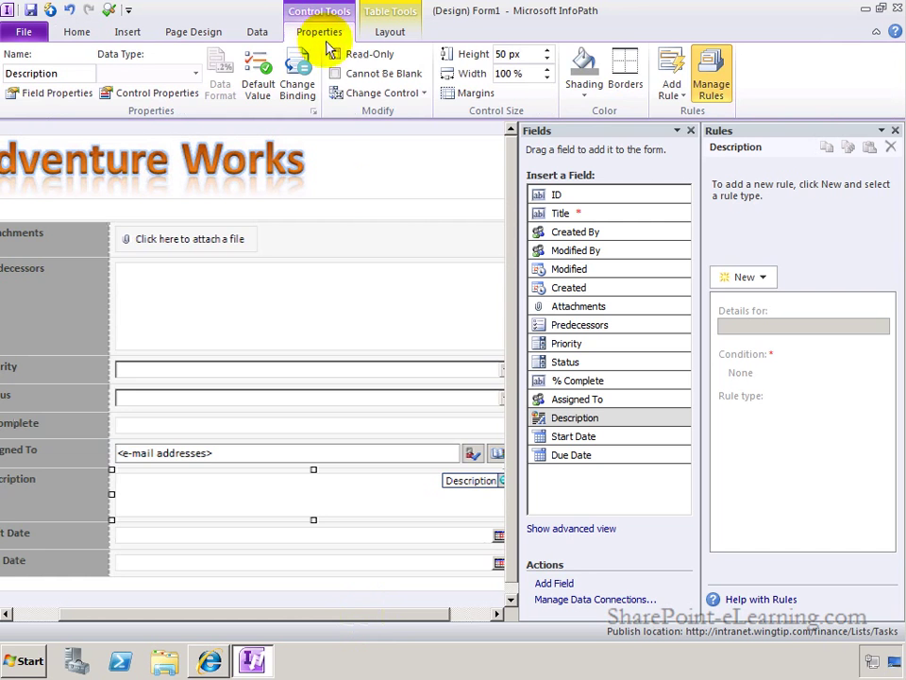
{"action": "left_click", "coordinate": [354, 76]}
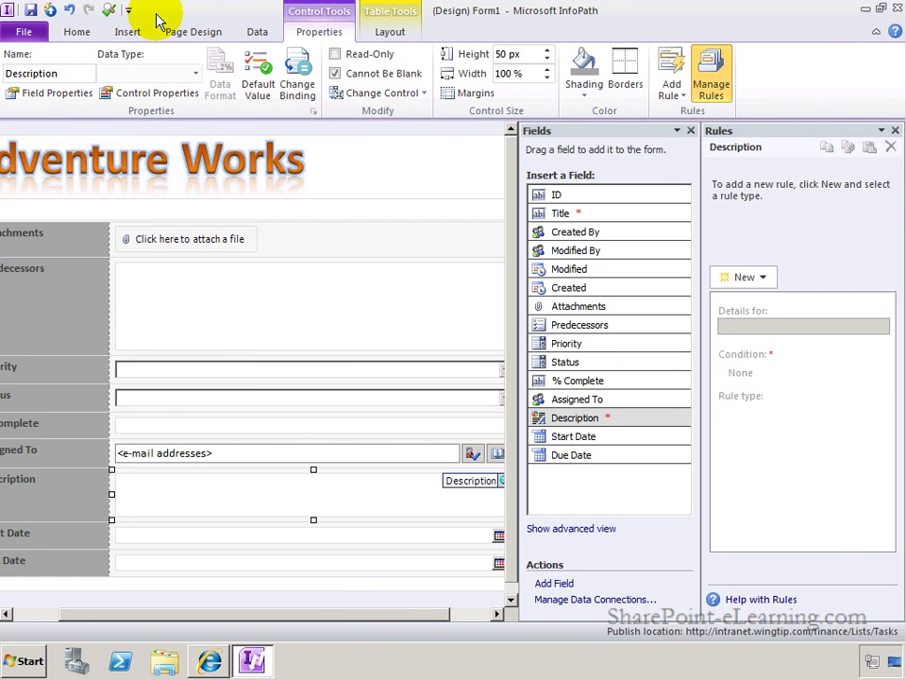
Quick publish the form to the SharePoint Tasks list and dismiss the publishing confirmation
{"action": "left_click", "coordinate": [26, 29]}
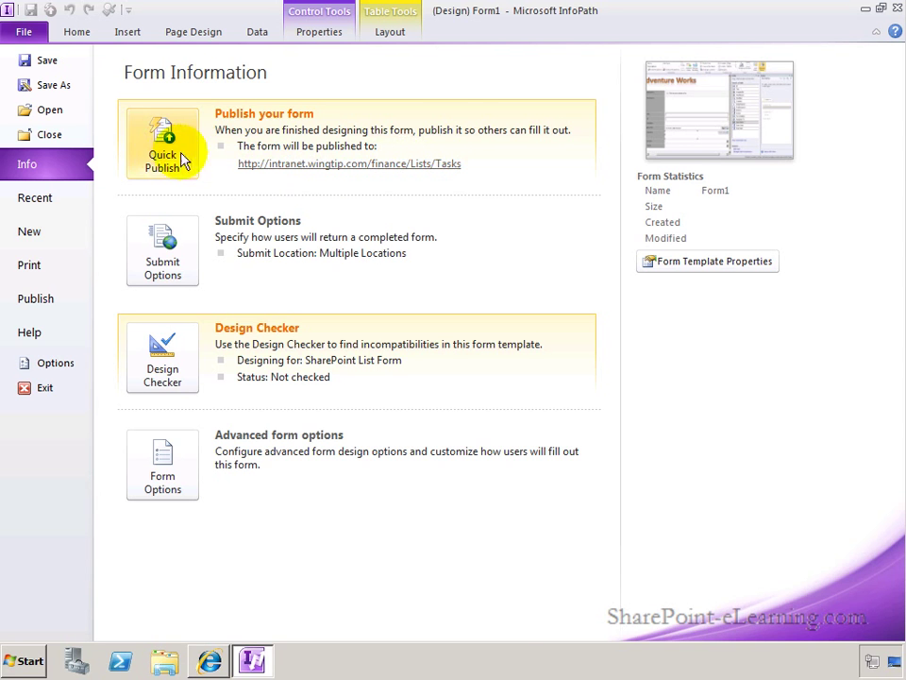
{"action": "left_click", "coordinate": [162, 156]}
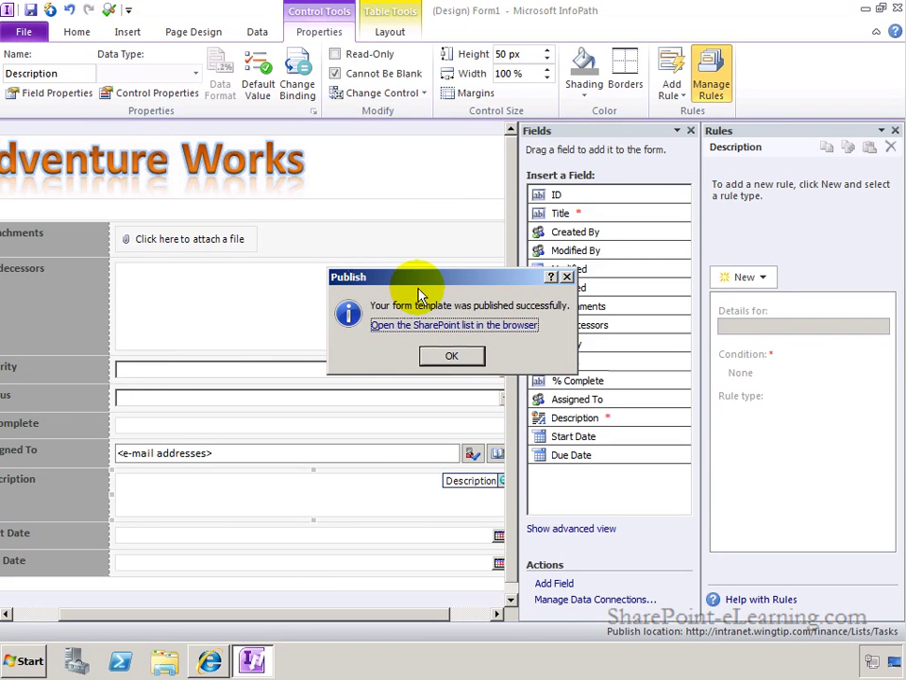
{"action": "left_click", "coordinate": [451, 356]}
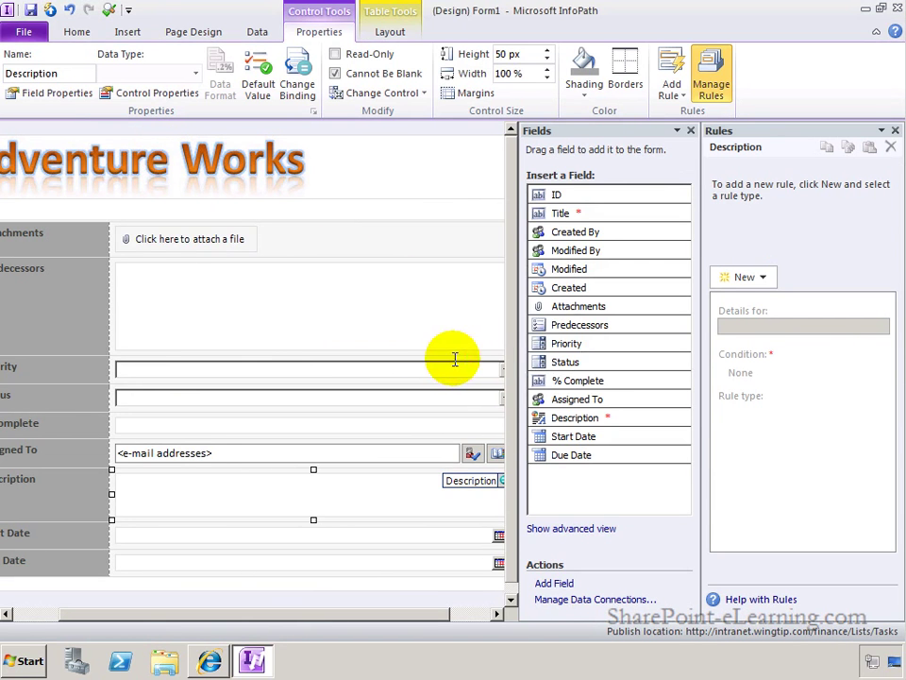
Switch to Internet Explorer and add a new Tasks list item titled "Create HR Policy"
{"action": "left_click", "coordinate": [209, 662]}
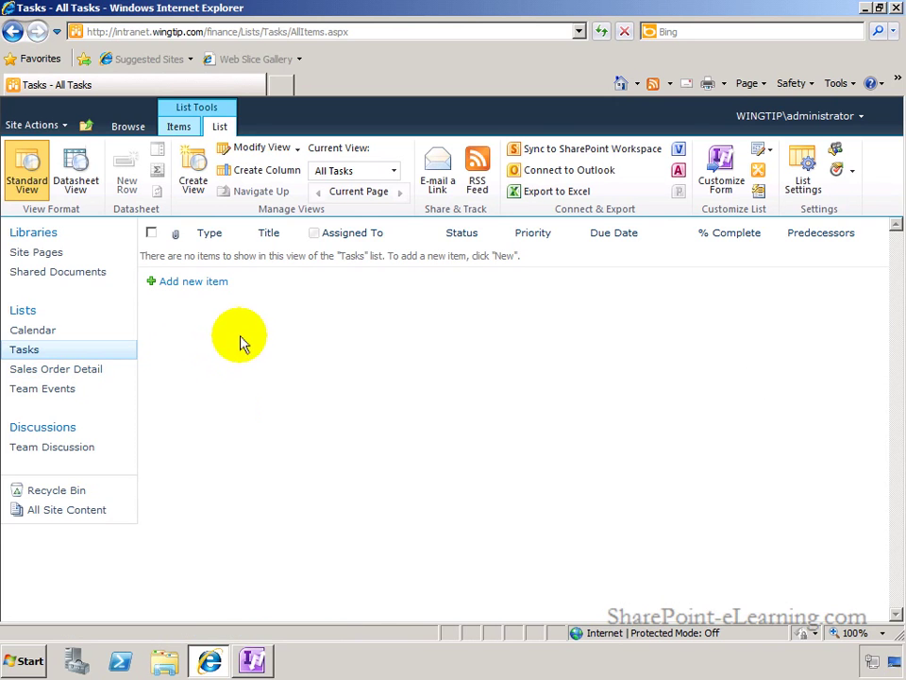
{"action": "left_click", "coordinate": [211, 285]}
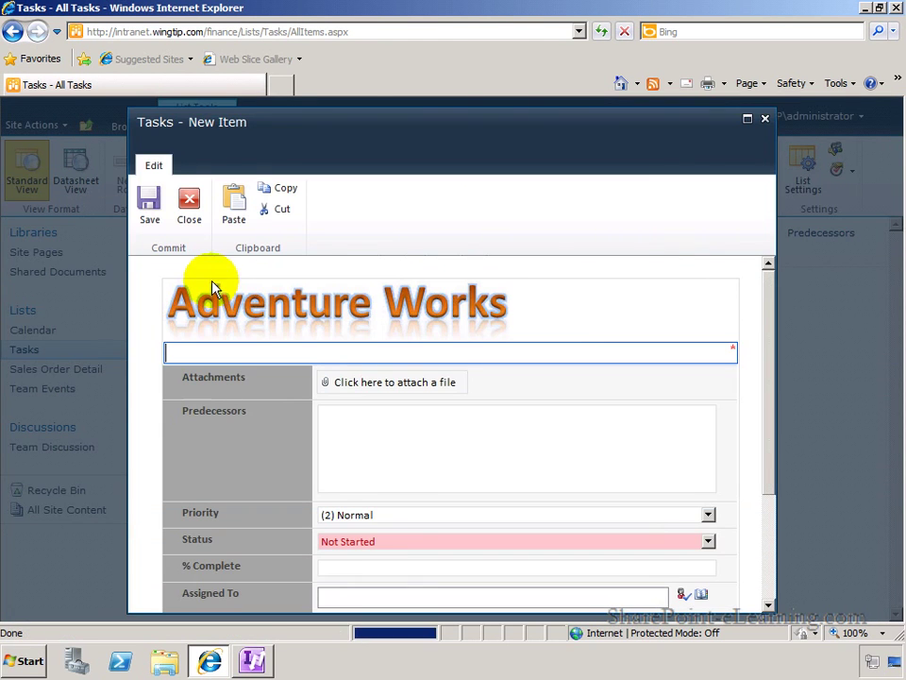
{"action": "mouse_move", "coordinate": [770, 288]}
{"action": "left_mouse_down"}
{"action": "mouse_move", "coordinate": [759, 421]}
{"action": "mouse_move", "coordinate": [765, 279]}
{"action": "left_mouse_up"}
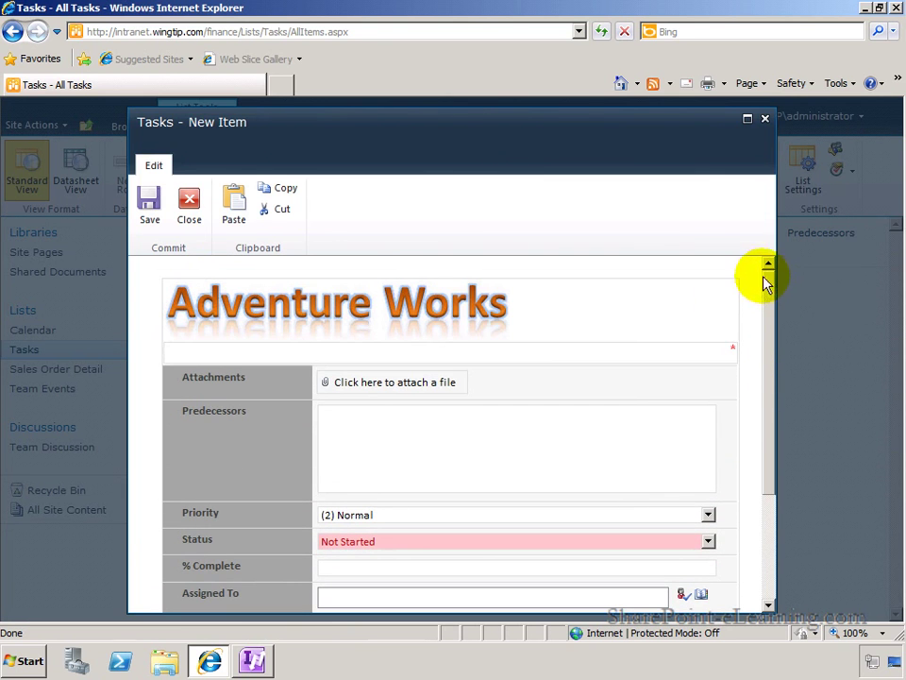
{"action": "left_click", "coordinate": [591, 348]}
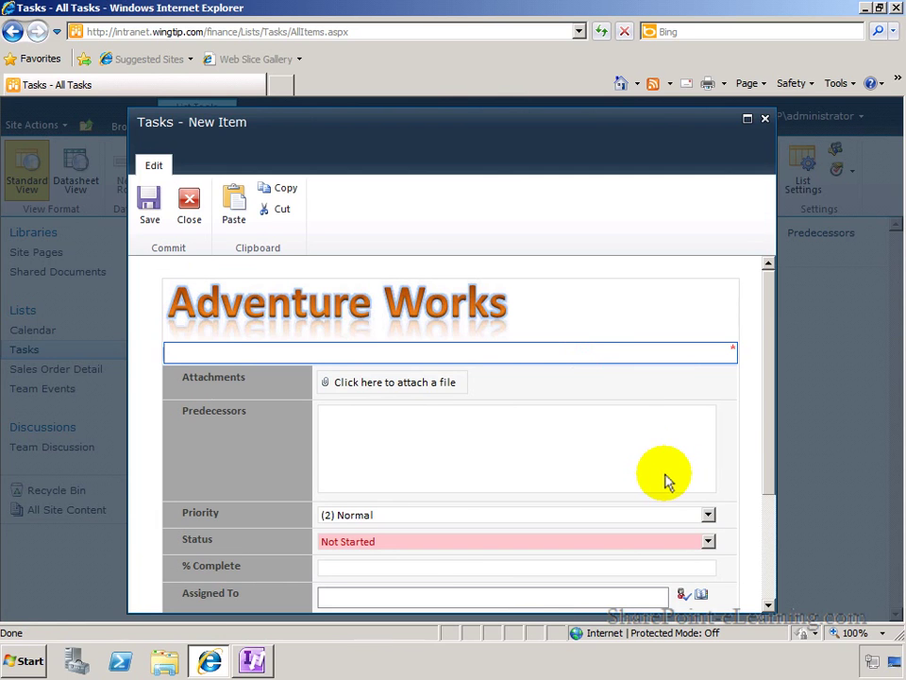
{"action": "type", "text": "Create H"}
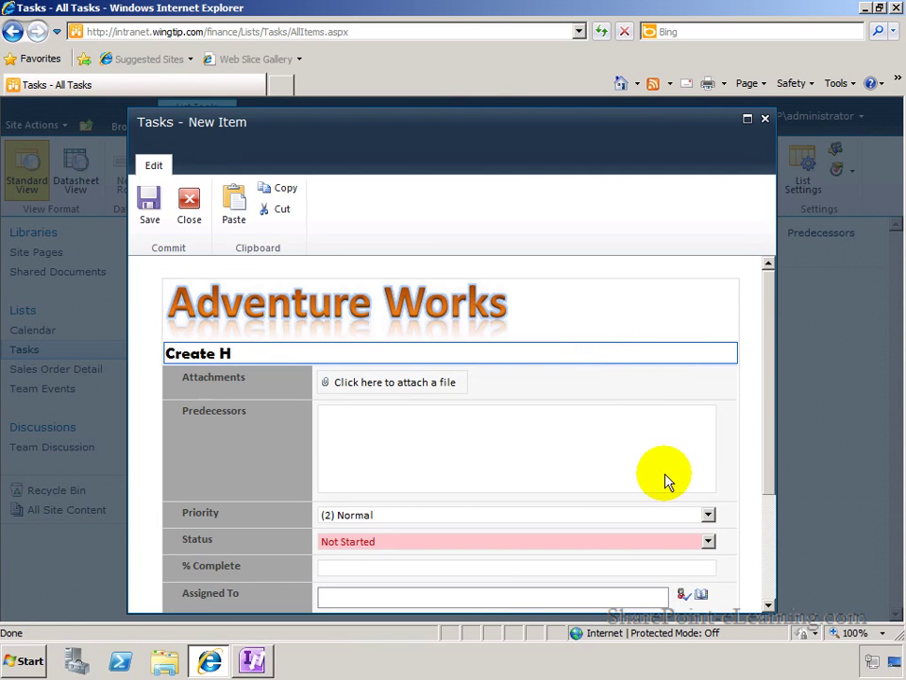
{"action": "type", "text": "R Policy"}
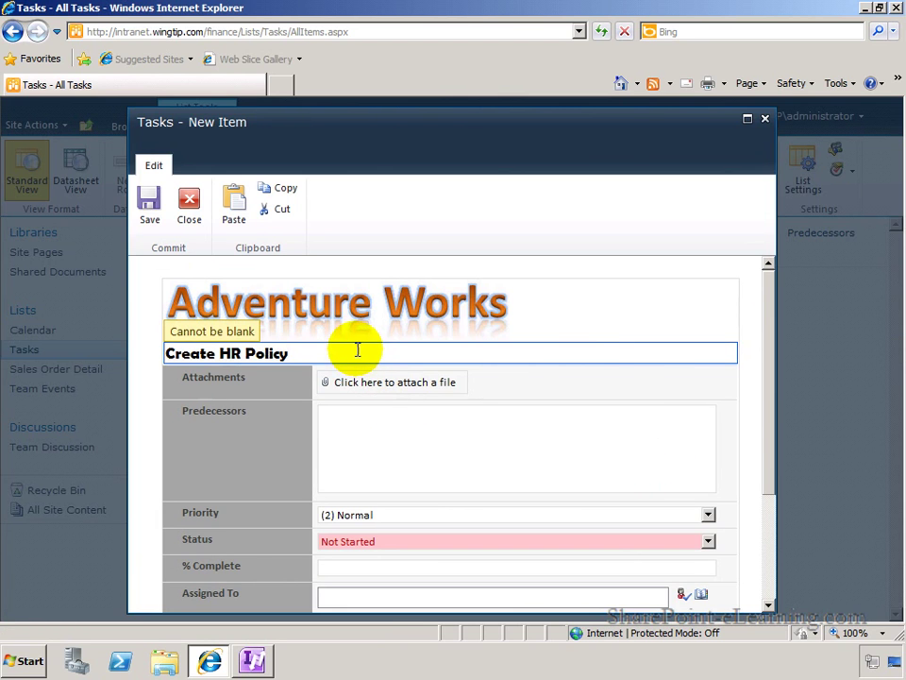
Try the task's In Progress status to check its formatting, and set the Status to Completed
{"action": "left_click", "coordinate": [769, 369]}
{"action": "left_click_drag", "start_coordinate": [769, 369], "coordinate": [768, 384]}
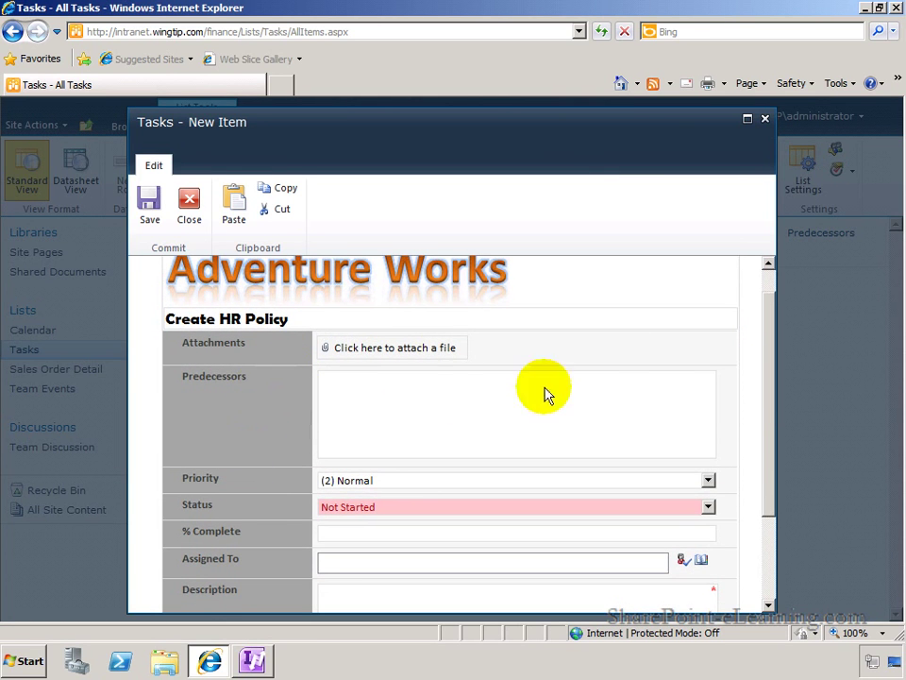
{"action": "left_click_drag", "start_coordinate": [768, 354], "coordinate": [766, 455]}
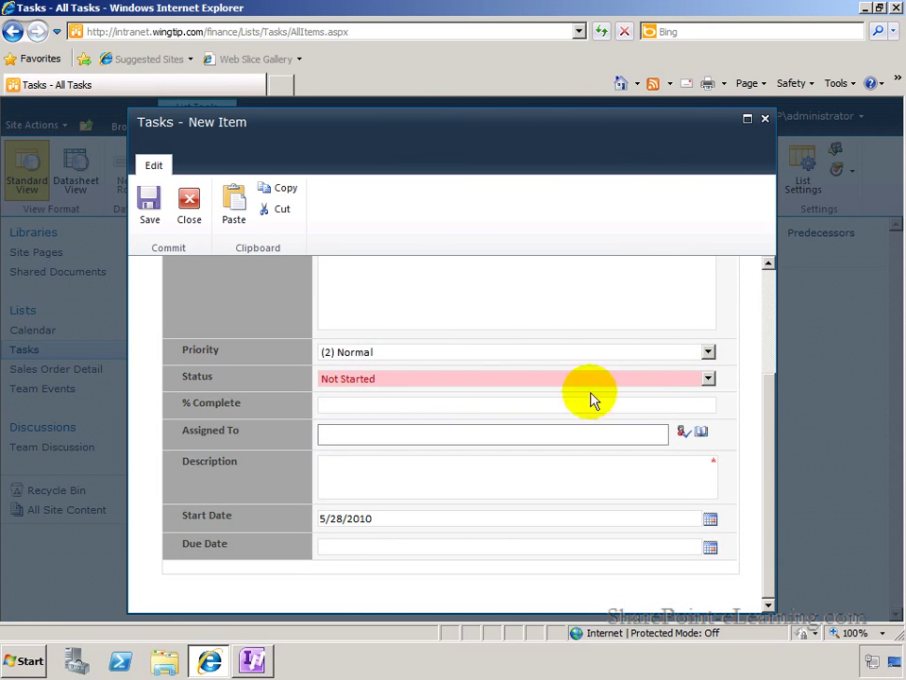
{"action": "left_click", "coordinate": [708, 378]}
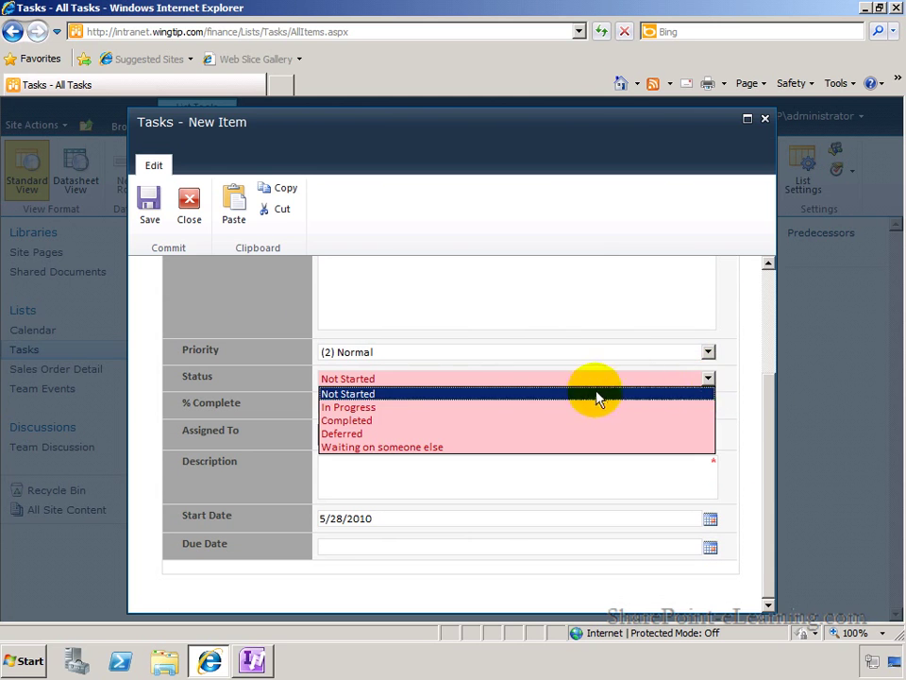
{"action": "left_click", "coordinate": [550, 408]}
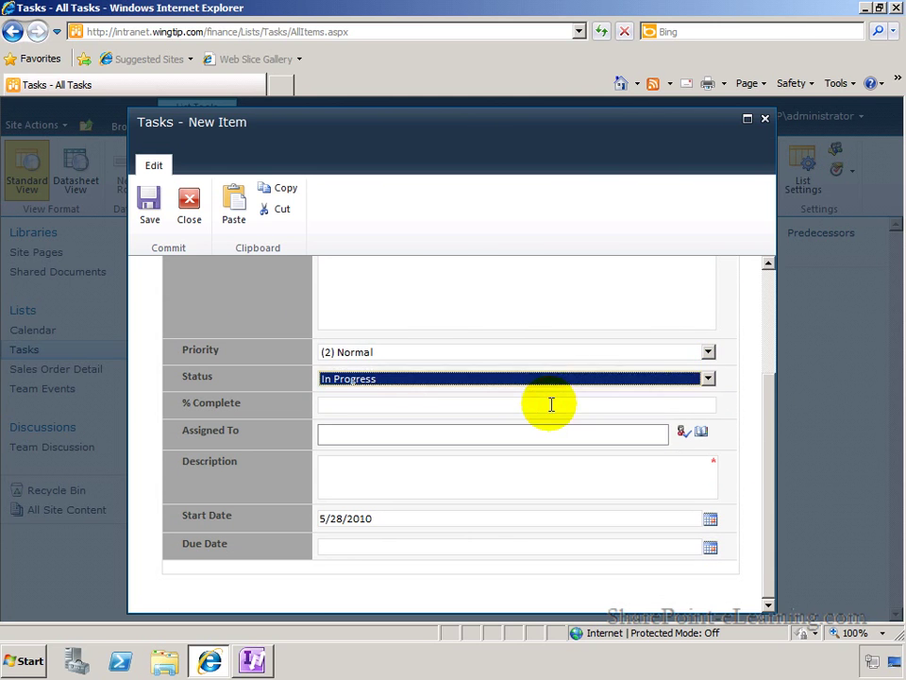
{"action": "left_click", "coordinate": [551, 404]}
{"action": "left_click", "coordinate": [706, 378]}
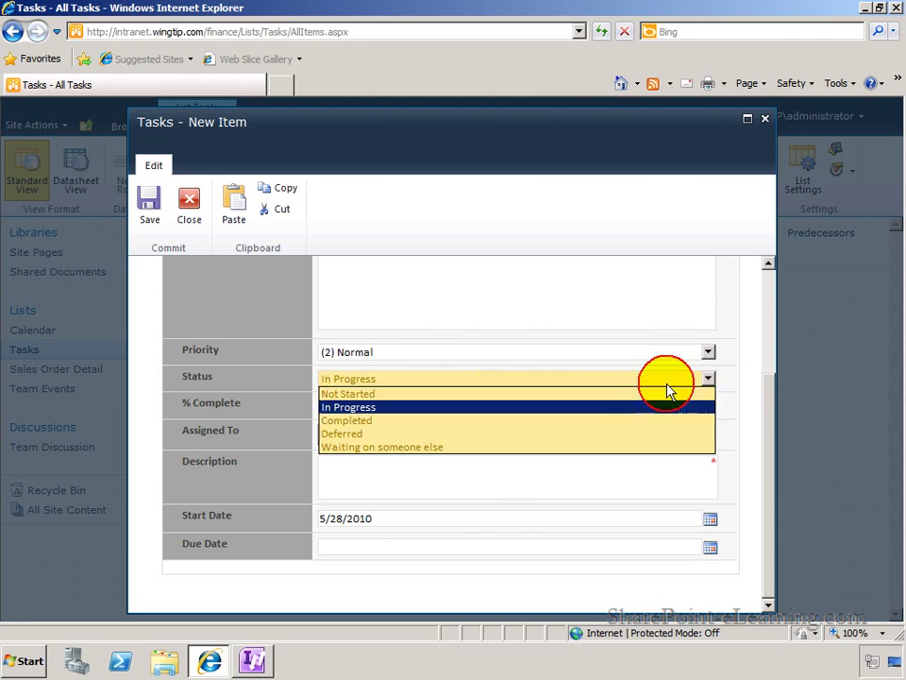
{"action": "left_click", "coordinate": [631, 420]}
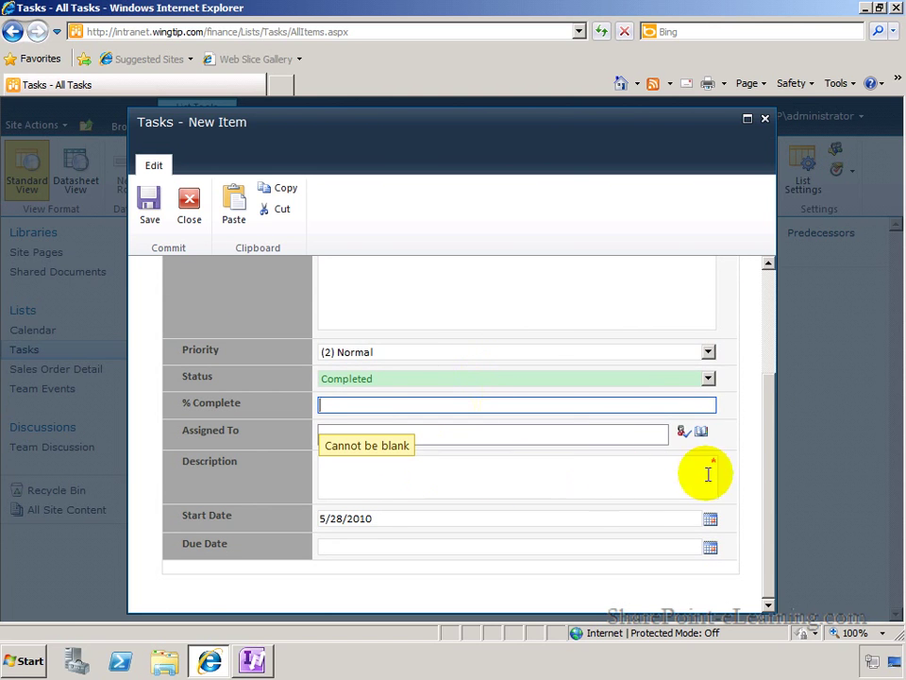
Enter "HR Policy document needs to be created" as the task's description
{"action": "left_click", "coordinate": [612, 474]}
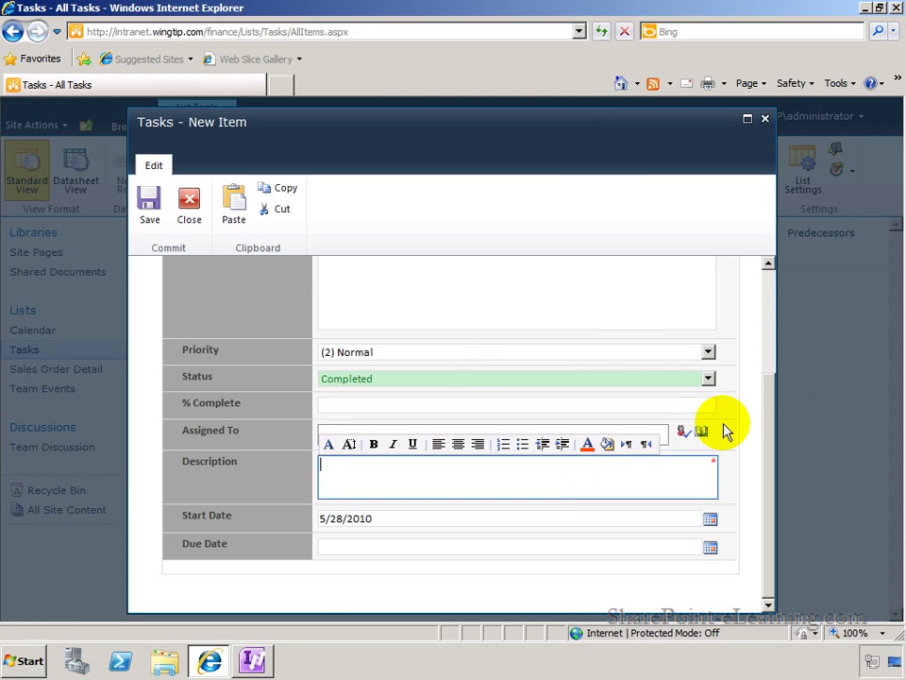
{"action": "type", "text": "HR Policy do"}
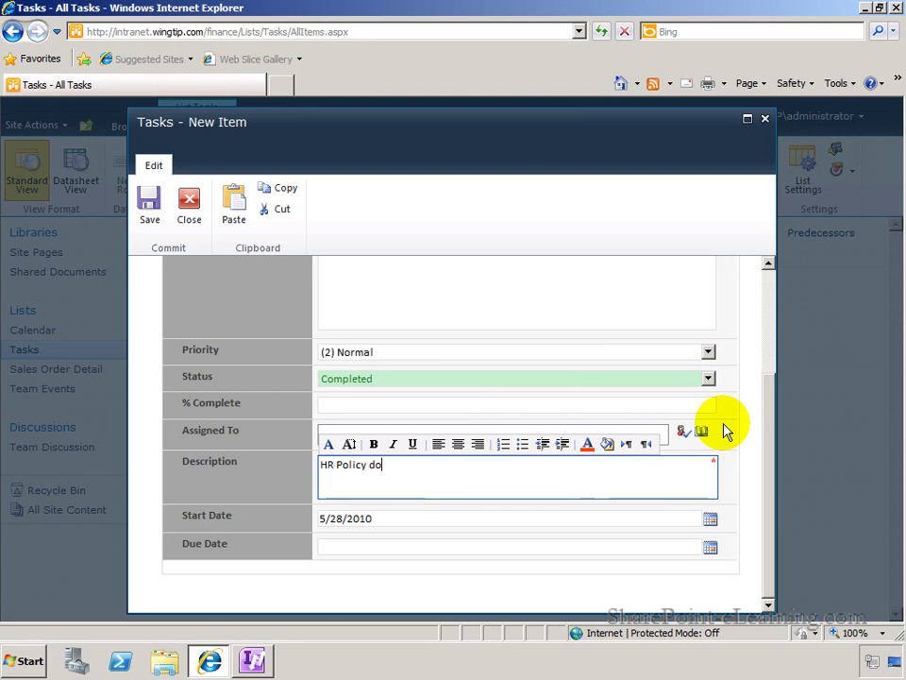
{"action": "type", "text": "cument nee"}
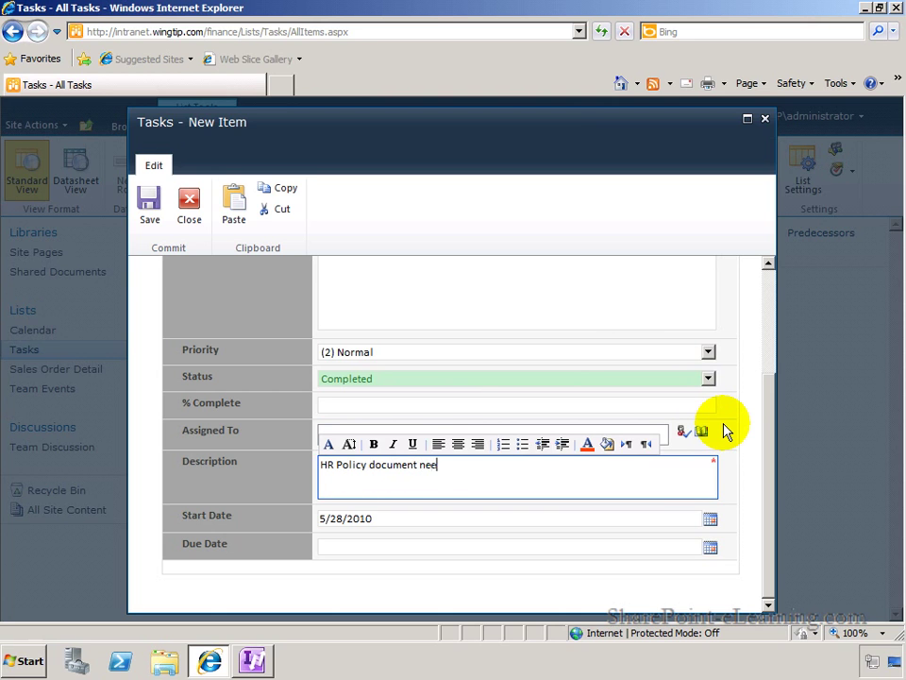
{"action": "type", "text": "ds to be created"}
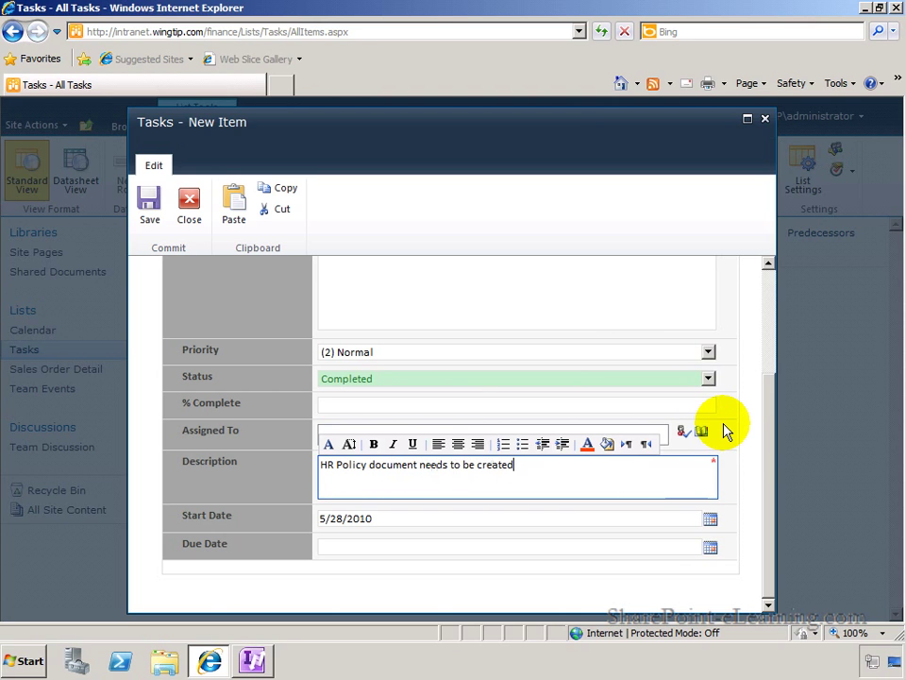
Try the past date 5/14/2010 as the task's Due Date to test the validation rule
{"action": "left_click", "coordinate": [661, 546]}
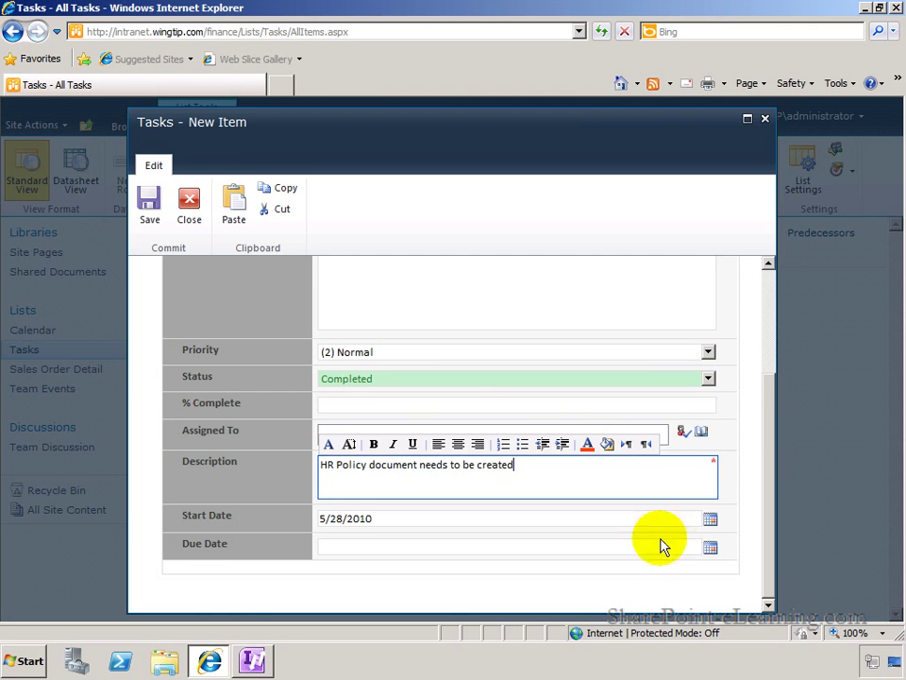
{"action": "left_click", "coordinate": [710, 548]}
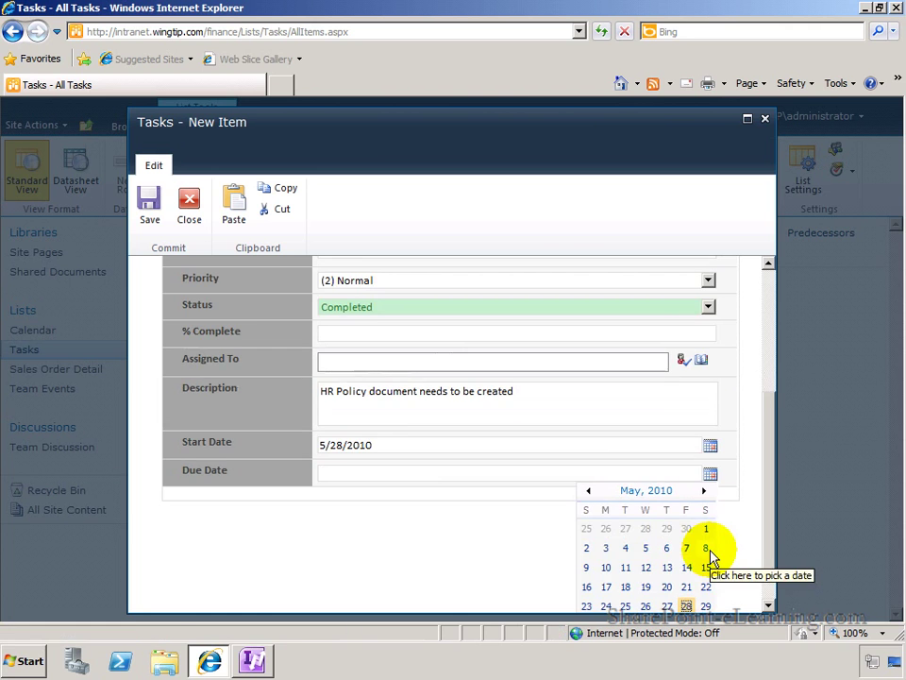
{"action": "left_click", "coordinate": [688, 568]}
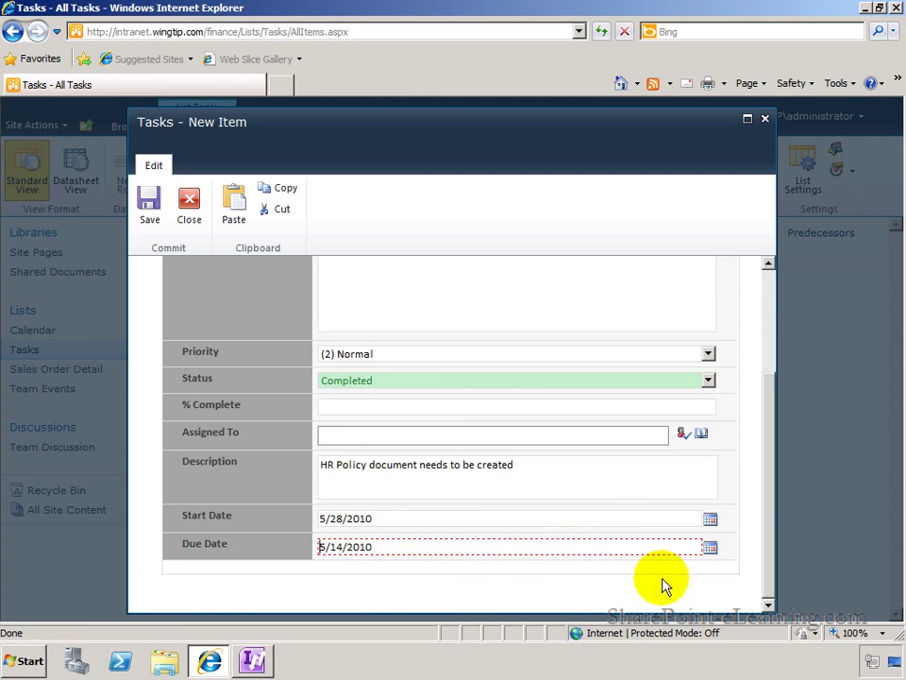
Set the task's Due Date to 5/29/2010 and save the new item
{"action": "left_click", "coordinate": [710, 548]}
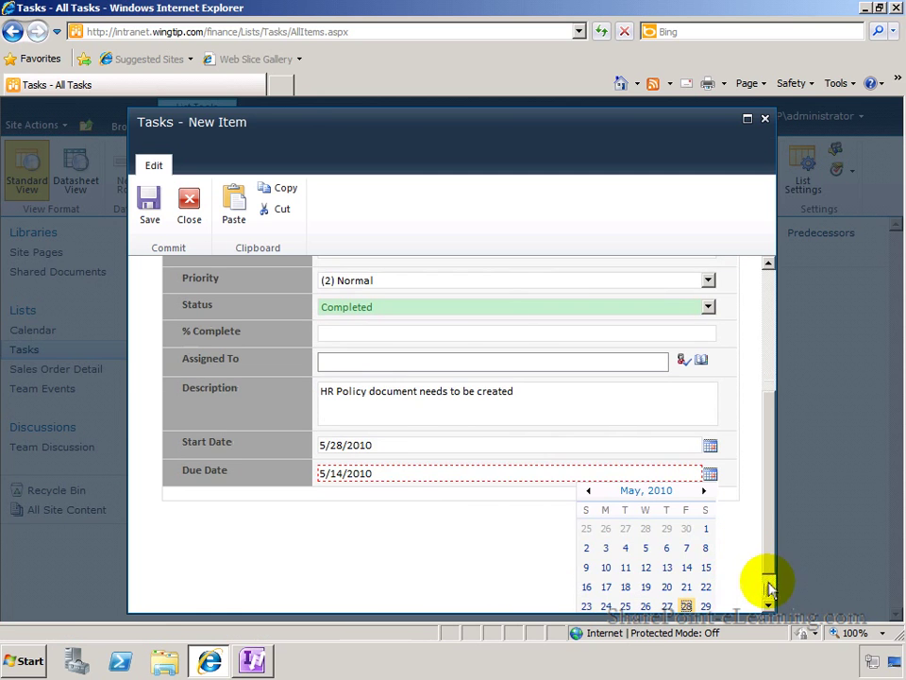
{"action": "left_click", "coordinate": [769, 586]}
{"action": "left_click", "coordinate": [706, 564]}
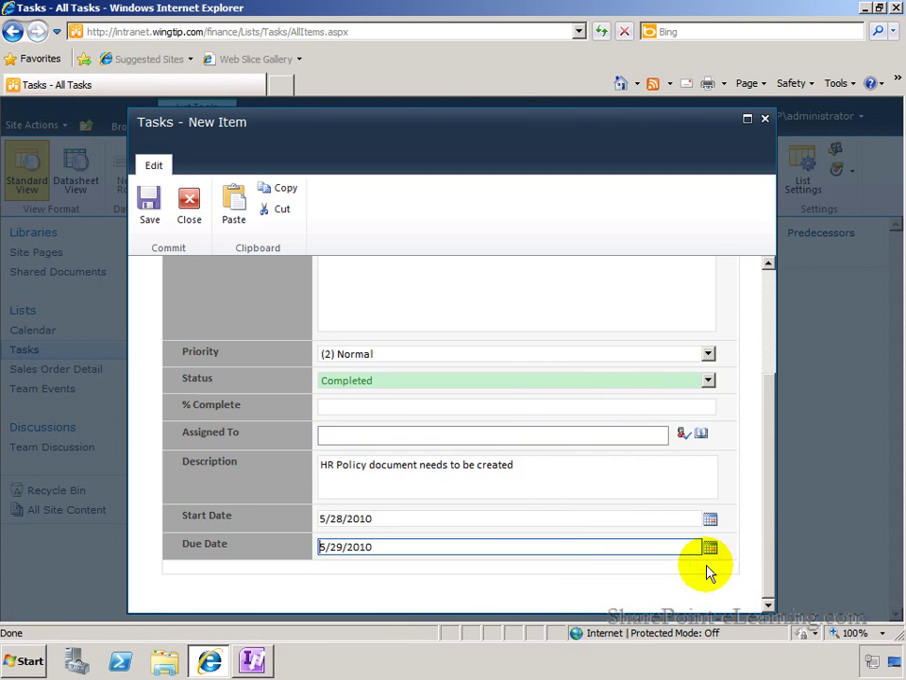
{"action": "left_click", "coordinate": [542, 543]}
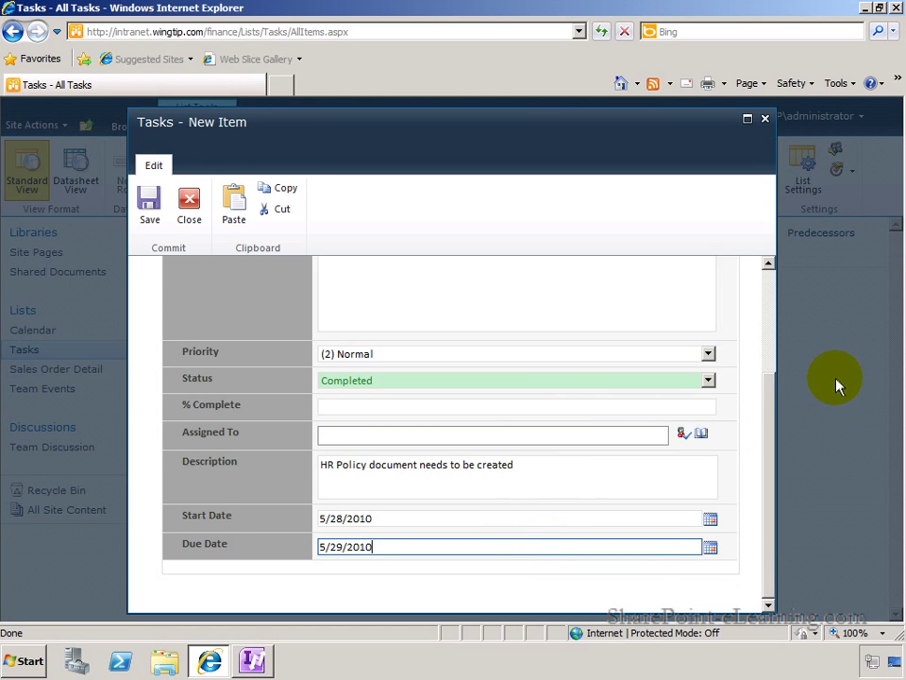
{"action": "left_click", "coordinate": [771, 314]}
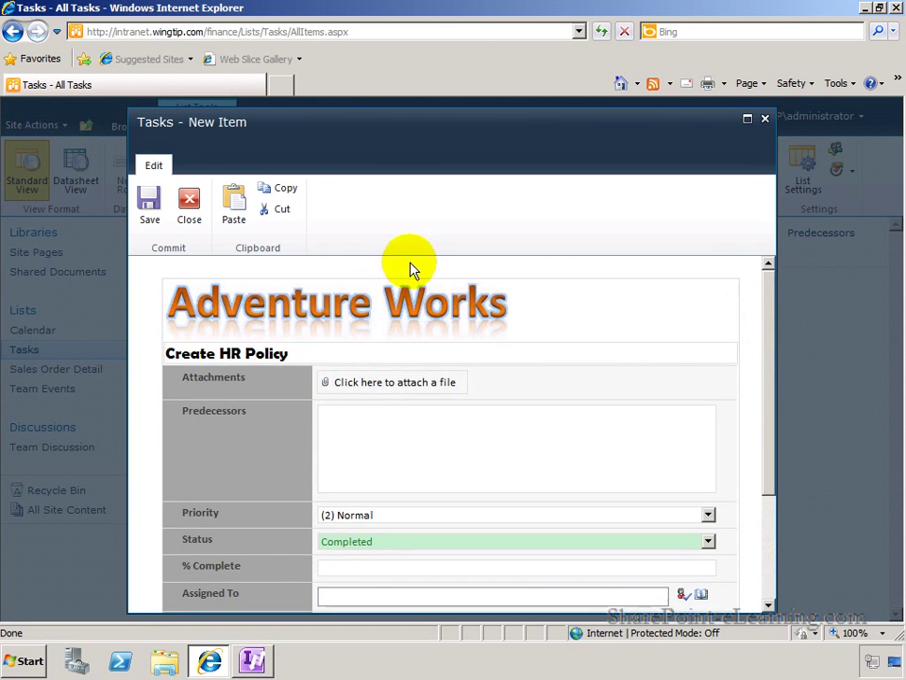
{"action": "left_click", "coordinate": [149, 200]}
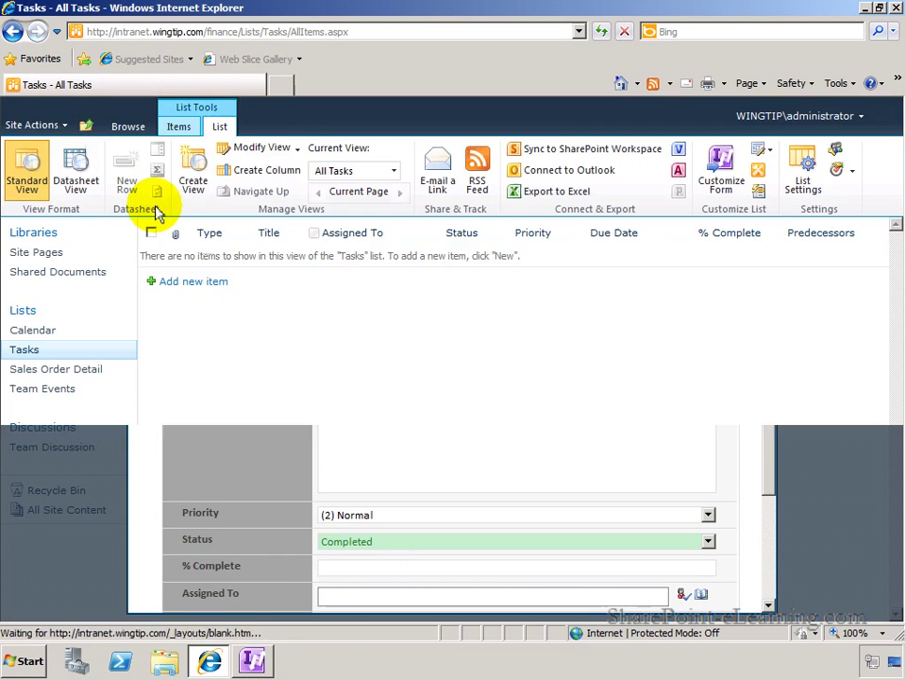